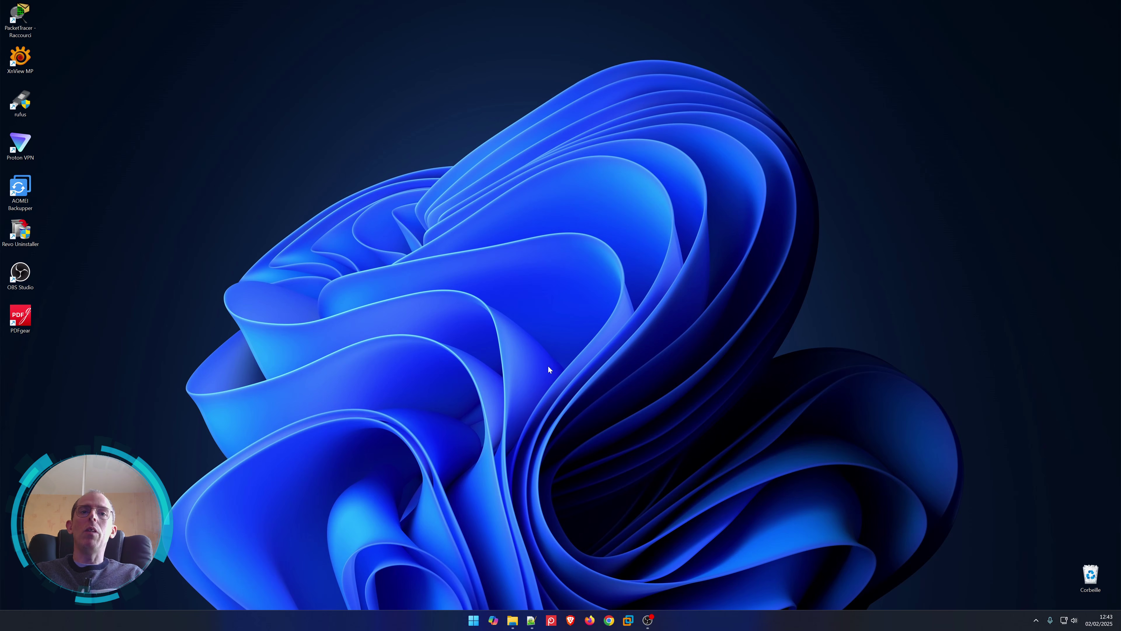
- Run the command temp to open the Windows Temp folder and maximise its window
{"action": "right_click", "coordinate": [473, 622]}
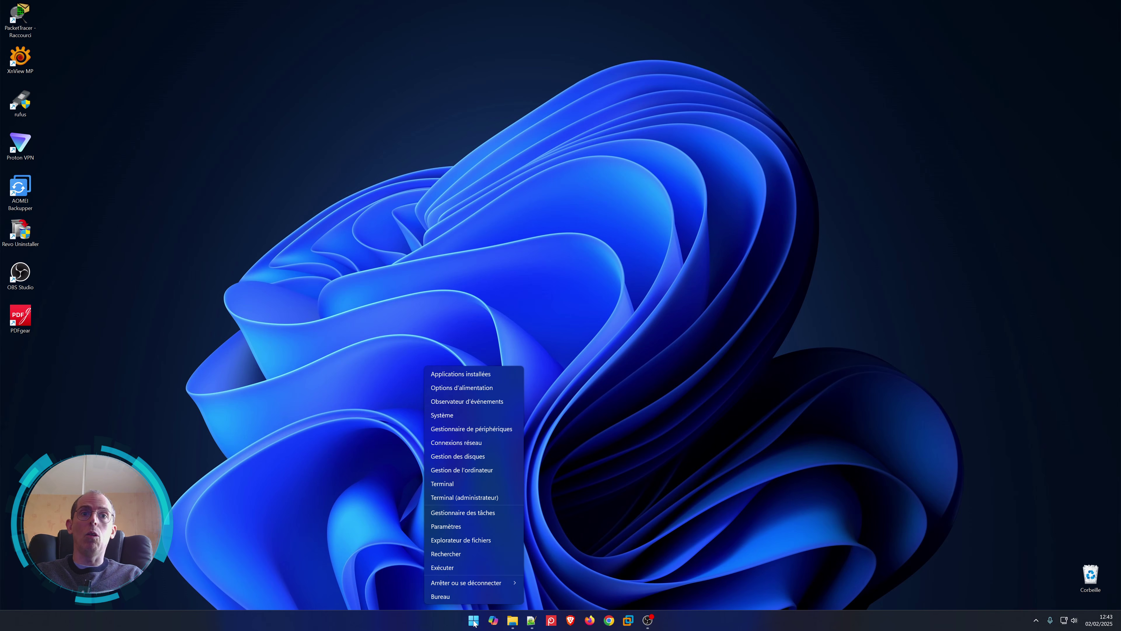
{"action": "left_click", "coordinate": [450, 568]}
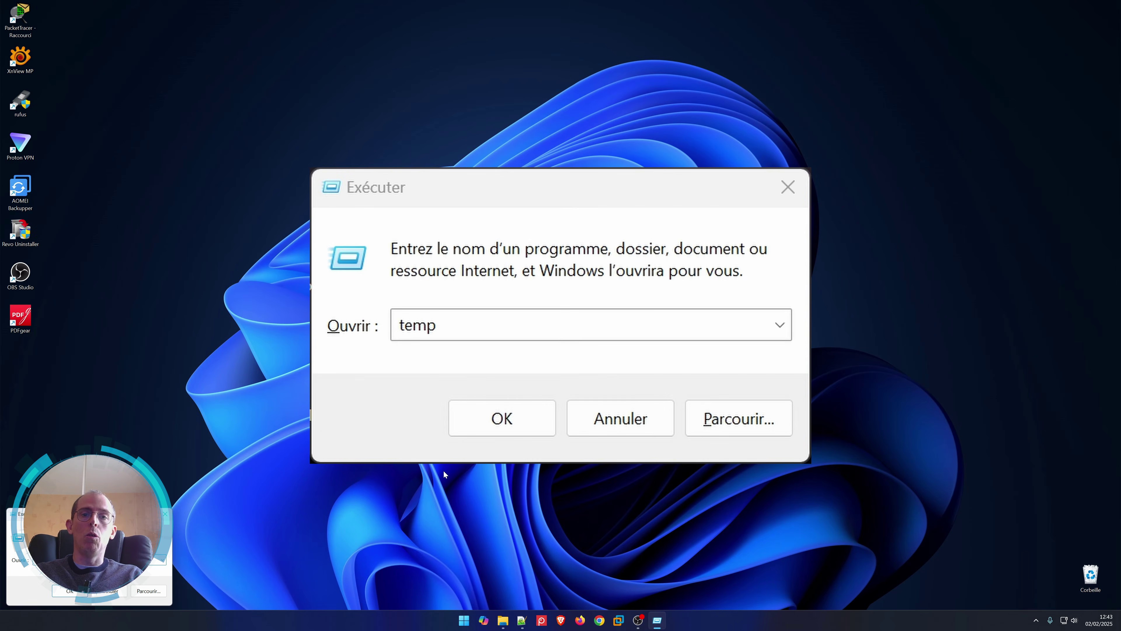
{"action": "key", "text": "Return"}
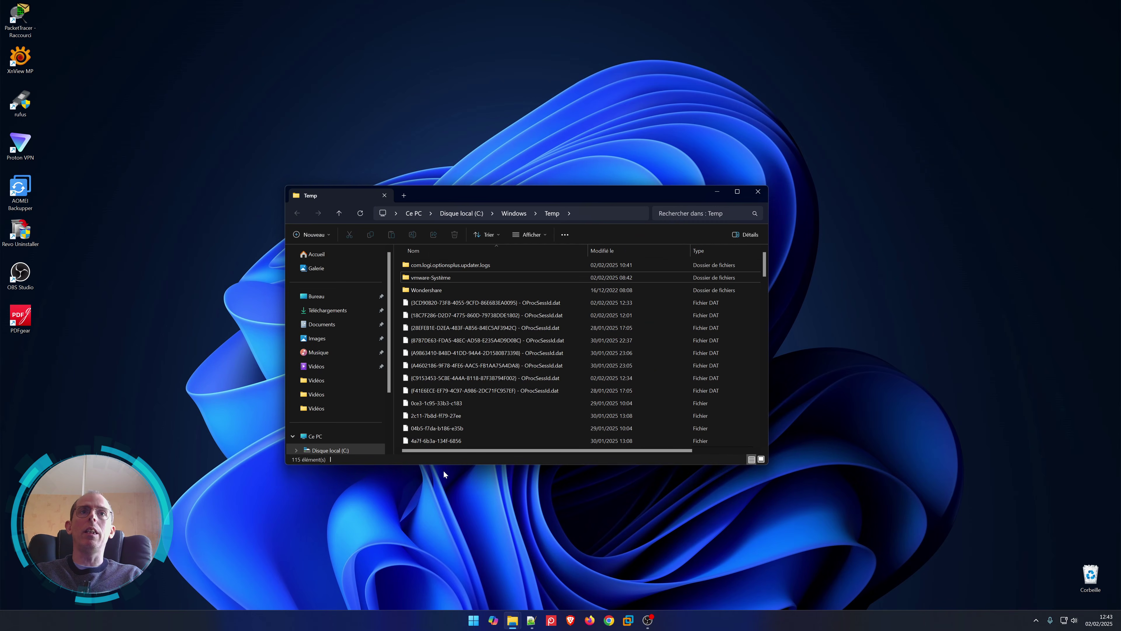
{"action": "double_click", "coordinate": [484, 194]}
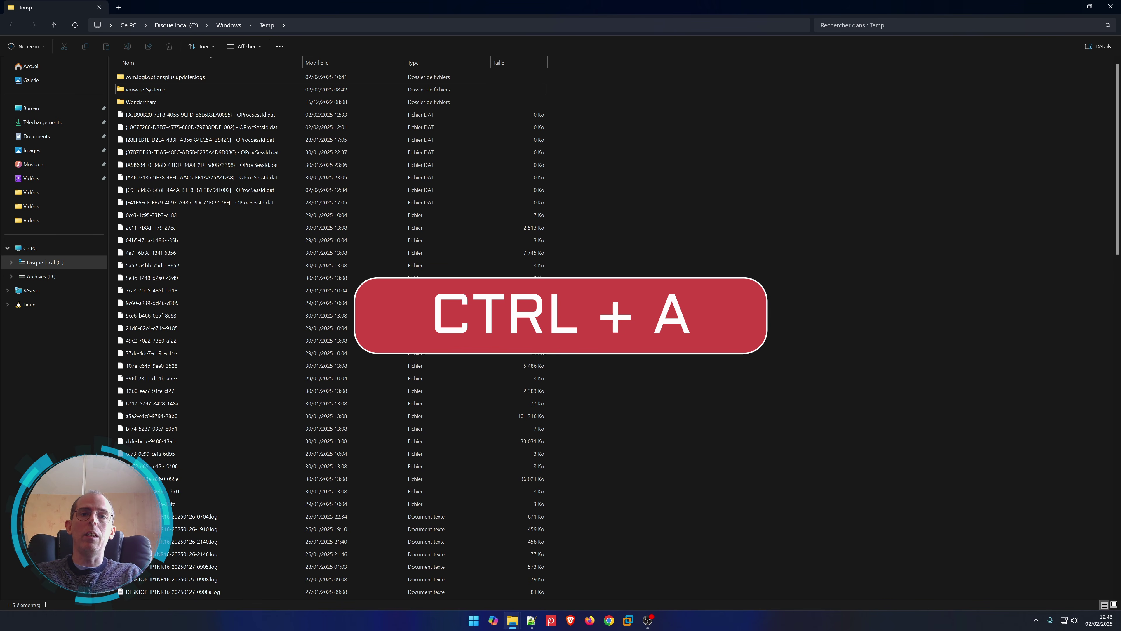
- Delete everything in the Windows Temp folder, continuing with administrator rights for all current items
{"action": "key", "text": "ctrl+a"}
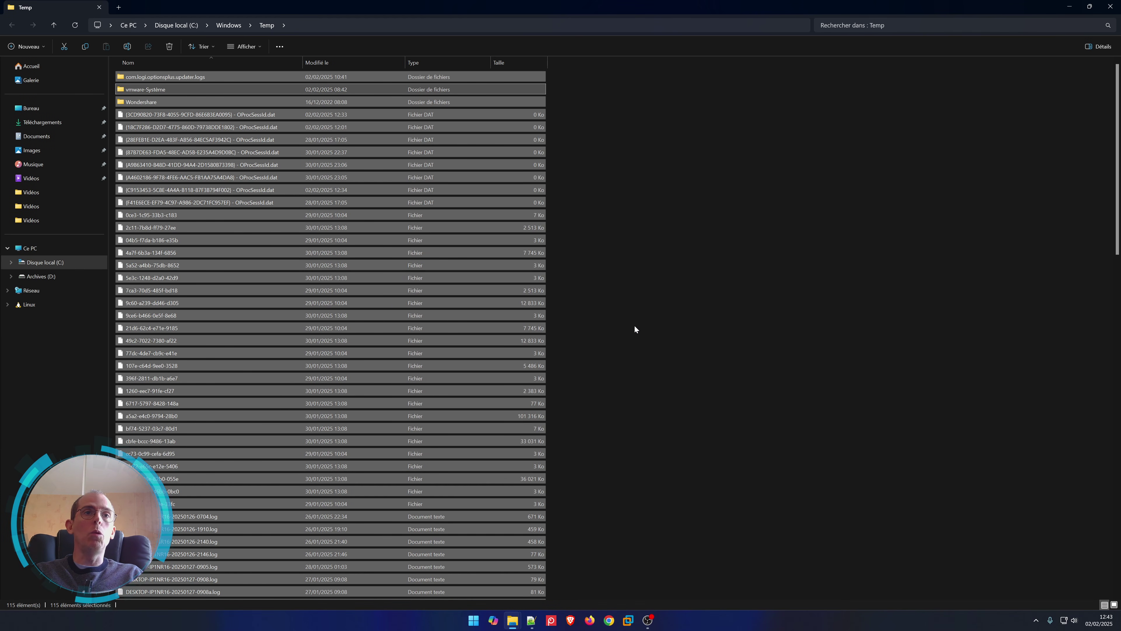
{"action": "key", "text": "Delete"}
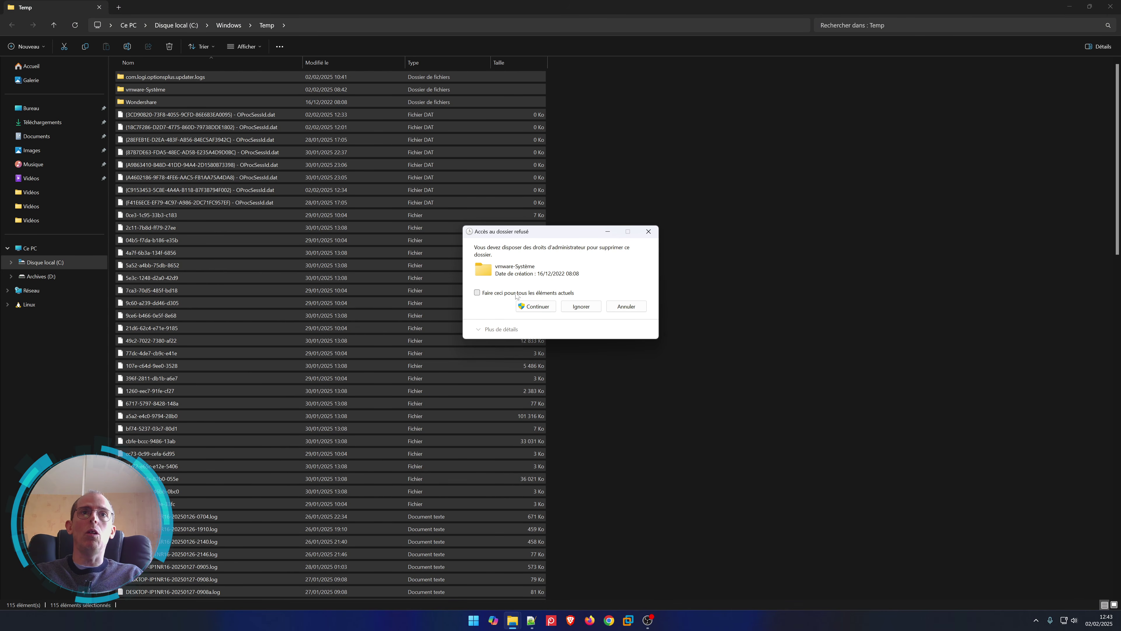
{"action": "left_click", "coordinate": [477, 293]}
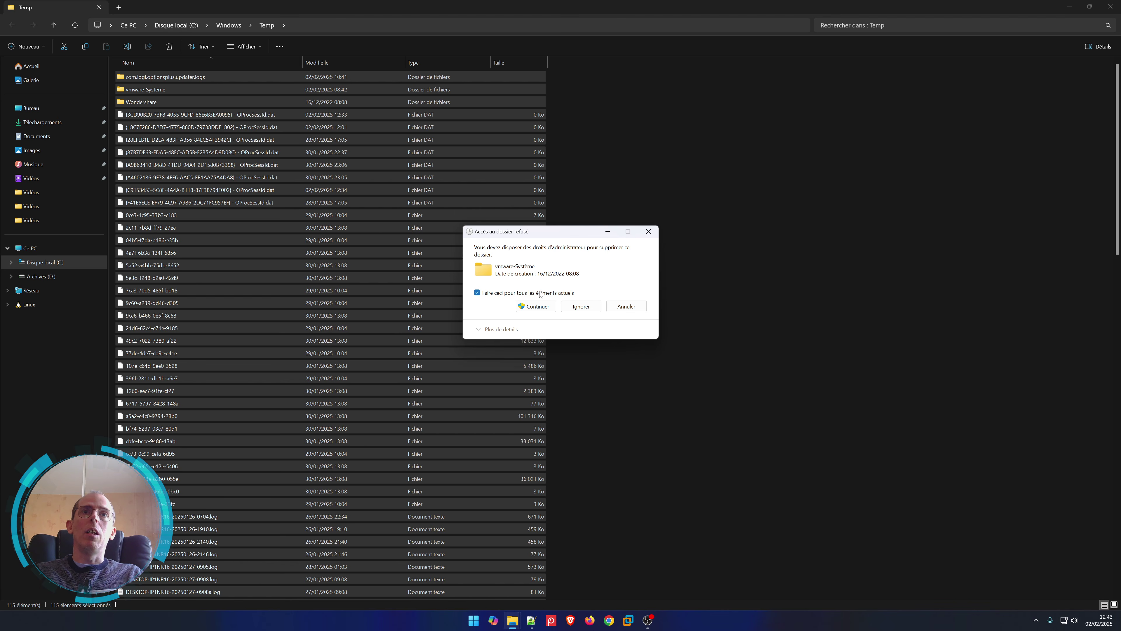
{"action": "left_click", "coordinate": [546, 306]}
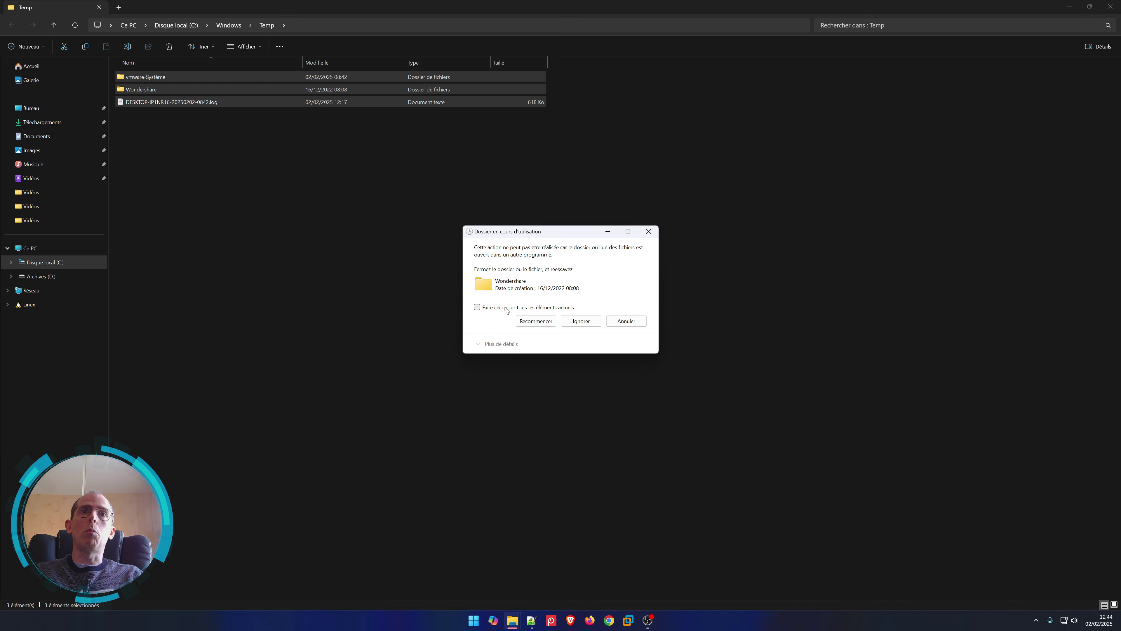
- Skip all items in use during the deletion and close the Windows Temp folder
{"action": "left_click", "coordinate": [477, 308]}
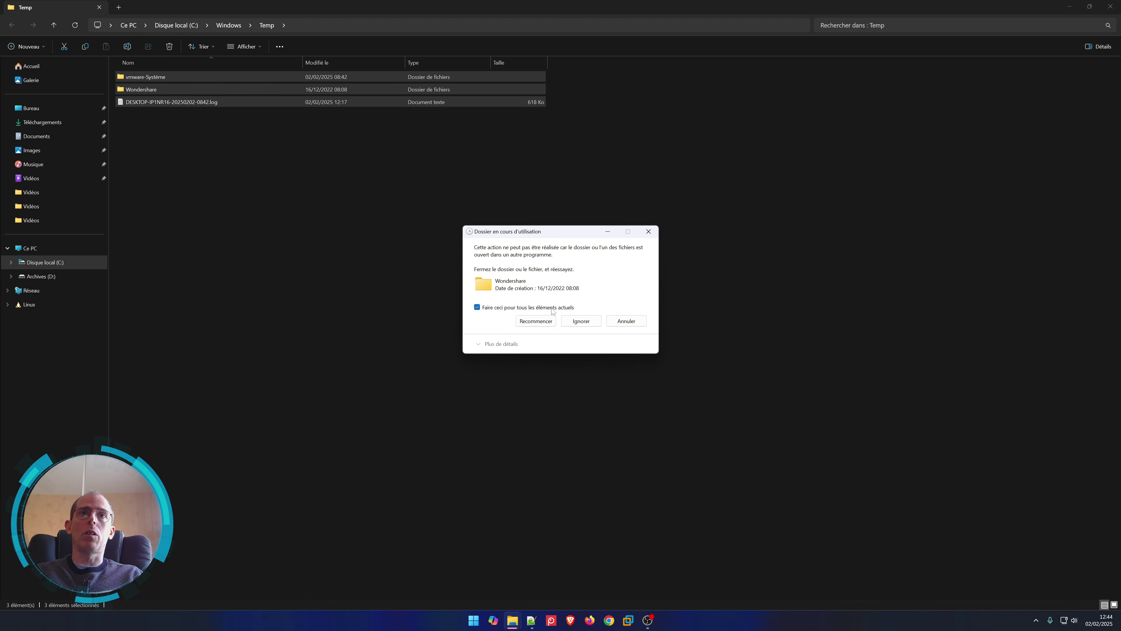
{"action": "left_click", "coordinate": [576, 323]}
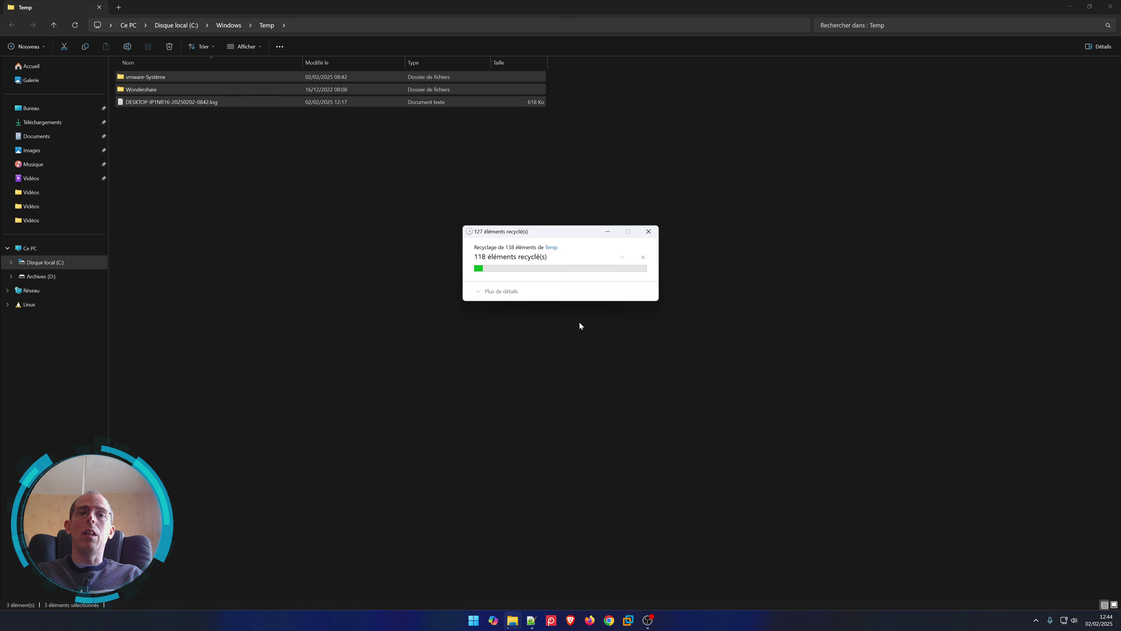
{"action": "left_click", "coordinate": [553, 300]}
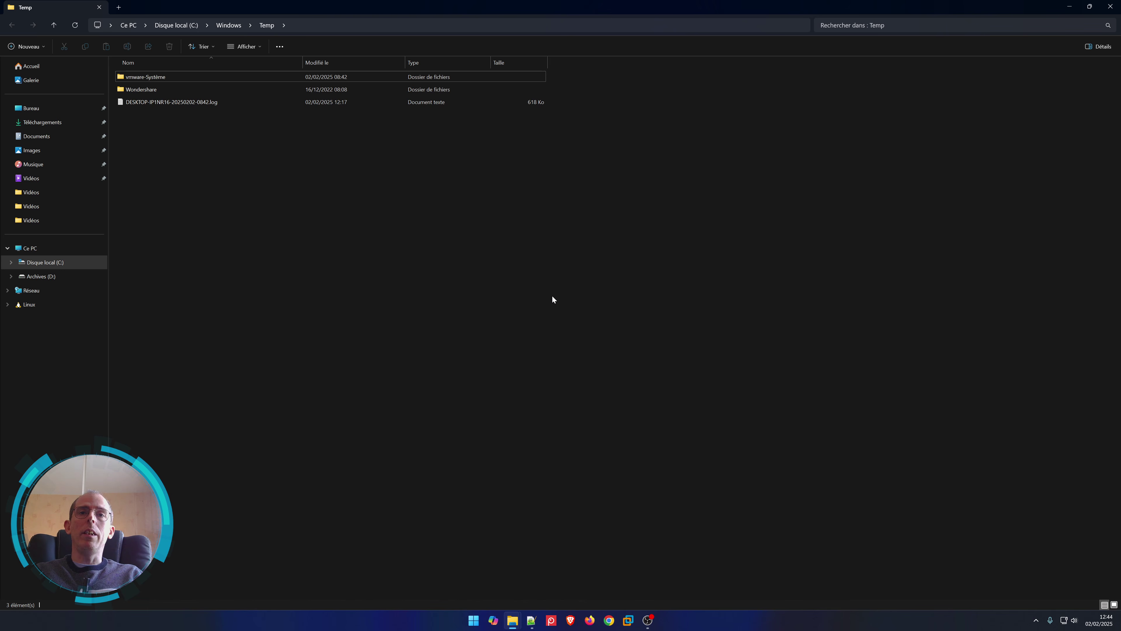
{"action": "left_click", "coordinate": [1110, 6]}
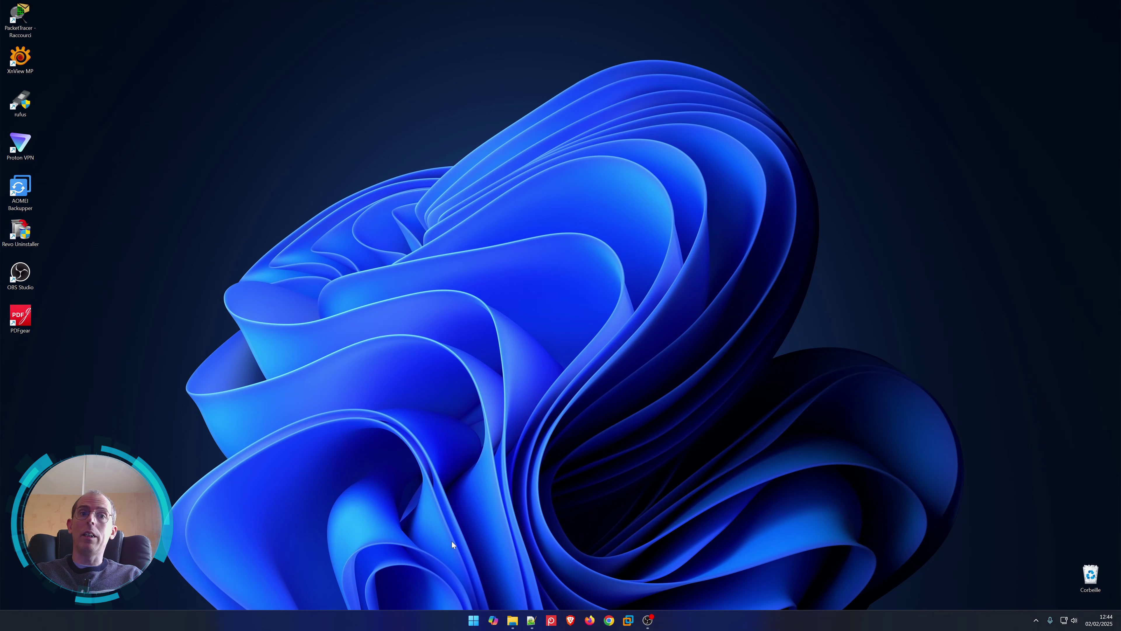
- Run the command %temp% to open the user's local Temp folder
{"action": "right_click", "coordinate": [469, 622]}
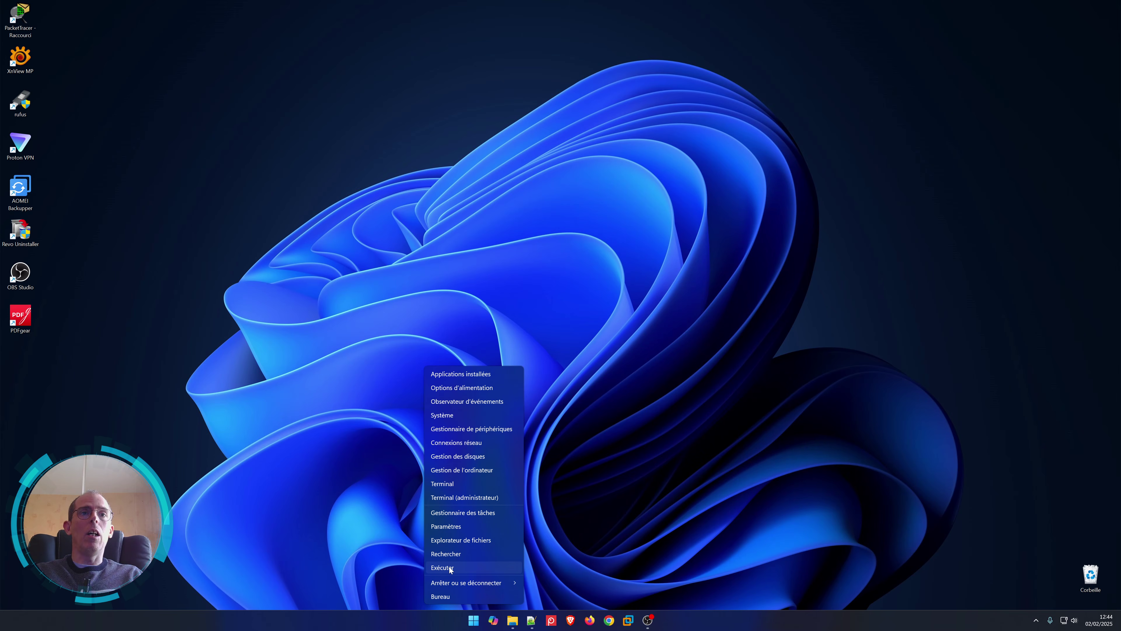
{"action": "left_click", "coordinate": [449, 567]}
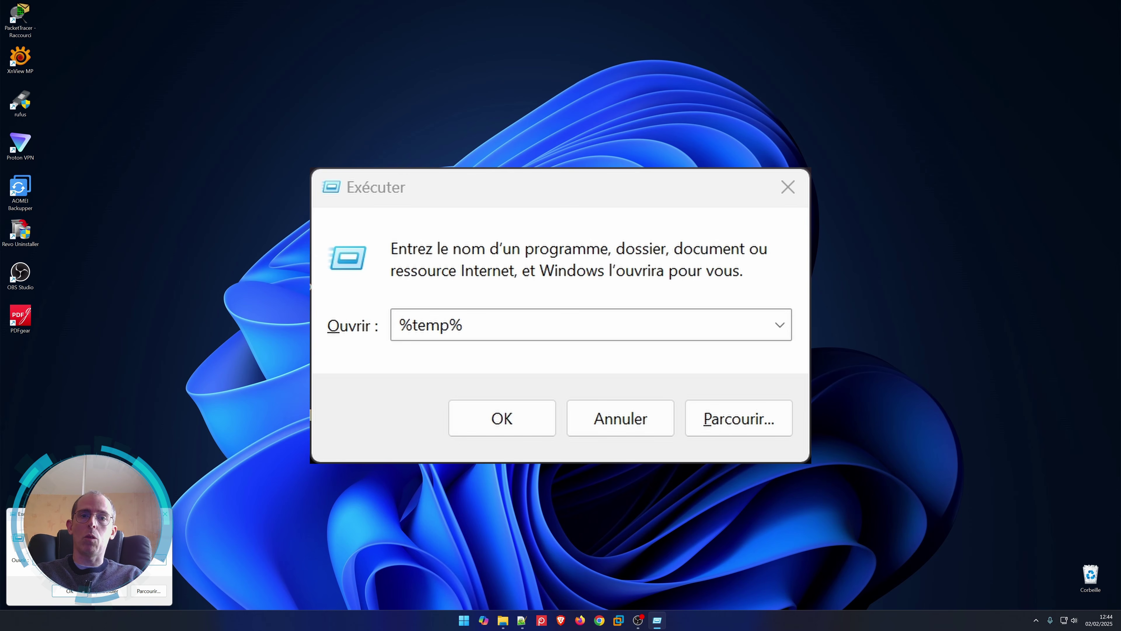
{"action": "key", "text": "Return"}
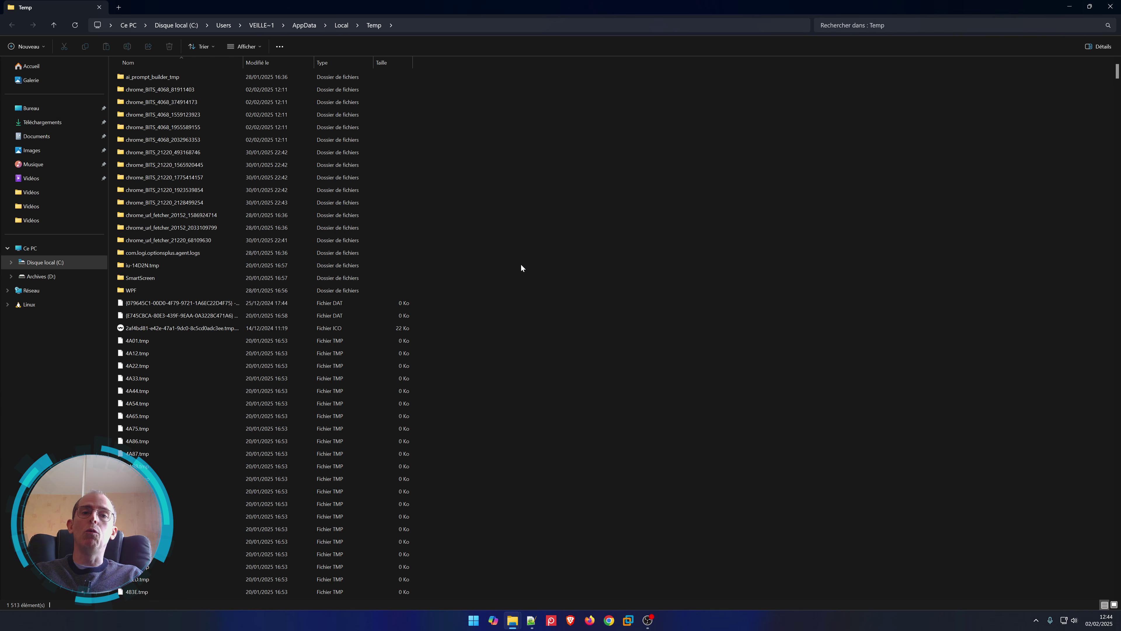
- Delete all files and folders in the user's local Temp folder and close its window
{"action": "scroll", "coordinate": [522, 263], "scroll_direction": "down", "scroll_amount": 20}
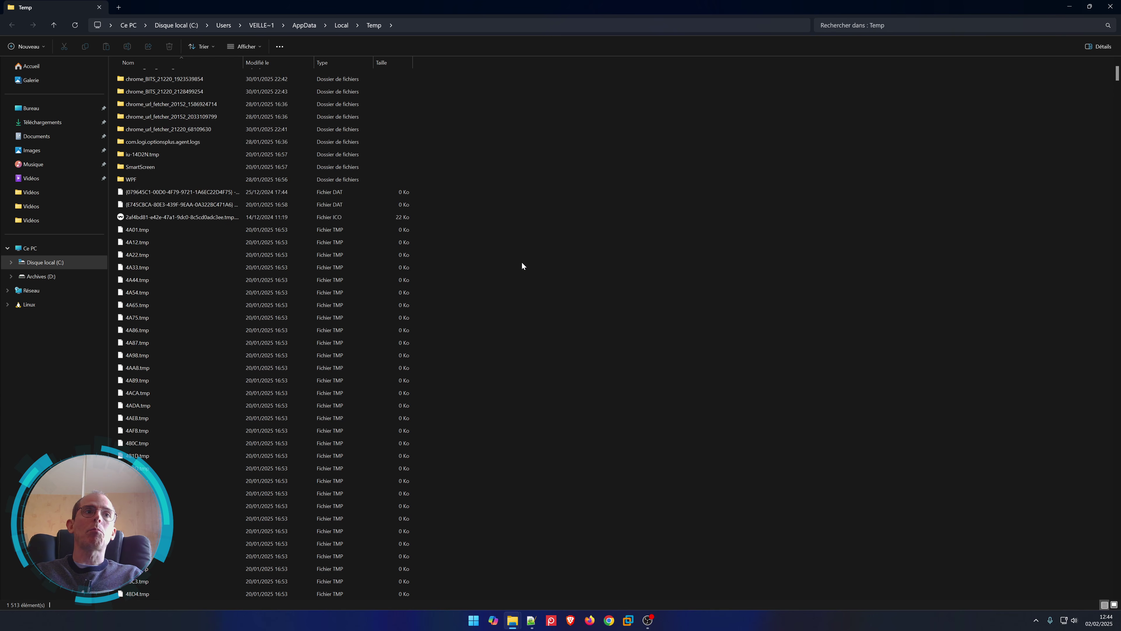
{"action": "scroll", "coordinate": [480, 338], "scroll_direction": "up", "scroll_amount": 20}
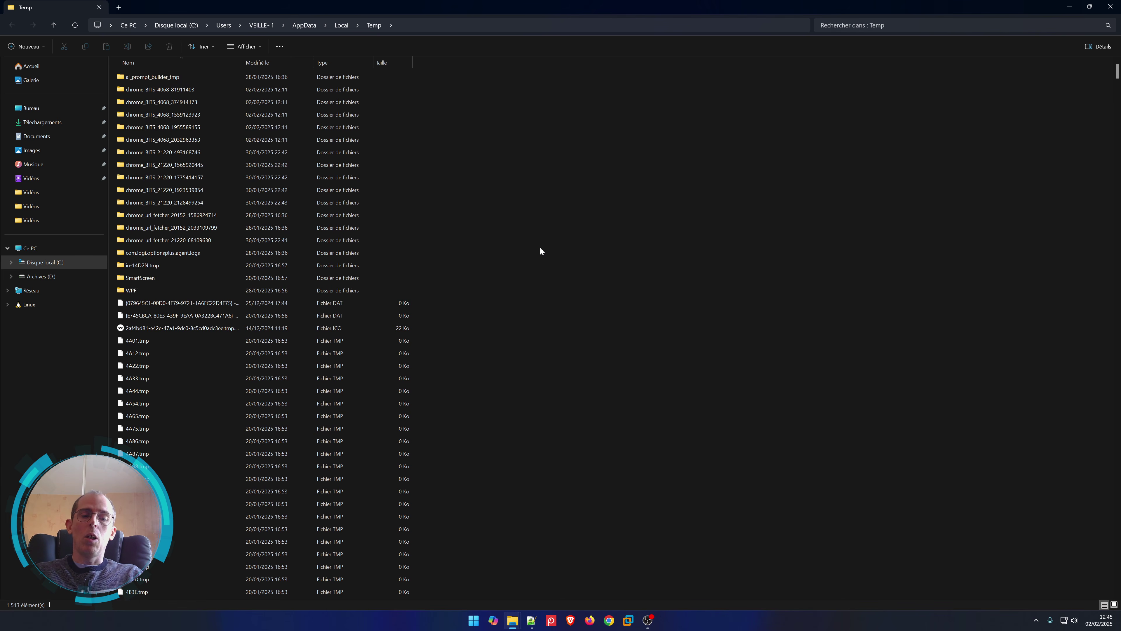
{"action": "key", "text": "ctrl+a"}
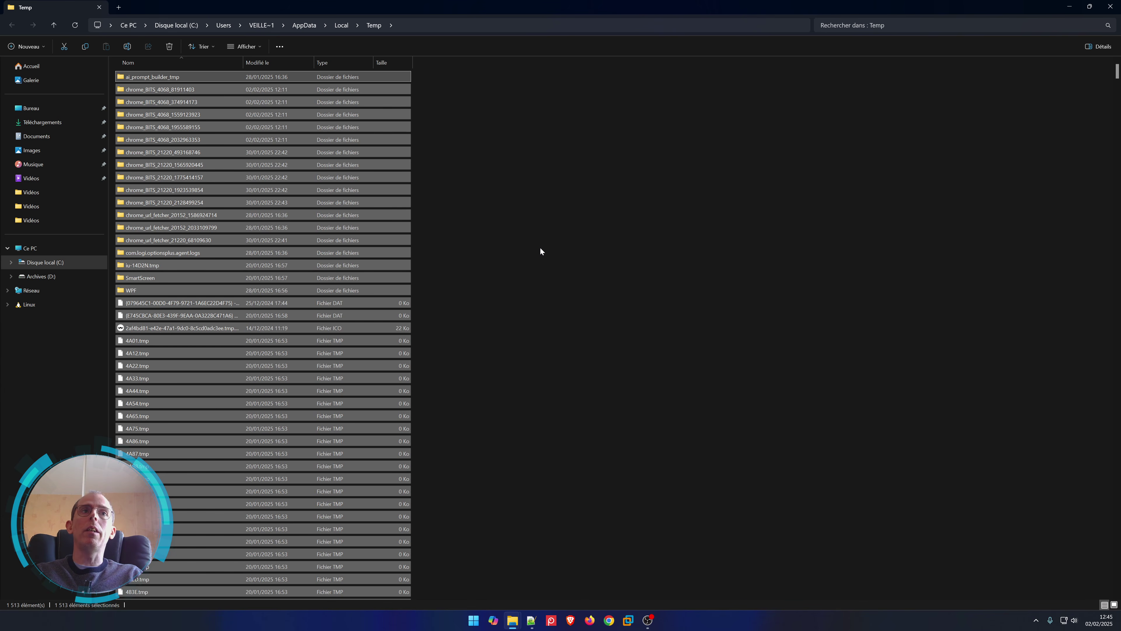
{"action": "key", "text": "Delete"}
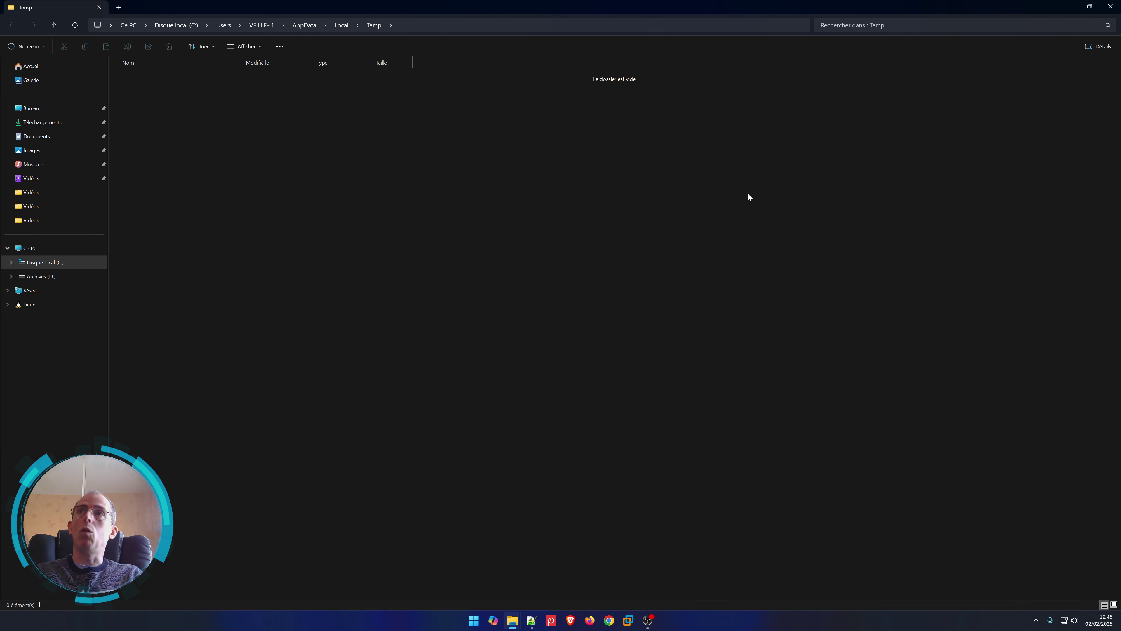
{"action": "left_click", "coordinate": [1110, 7]}
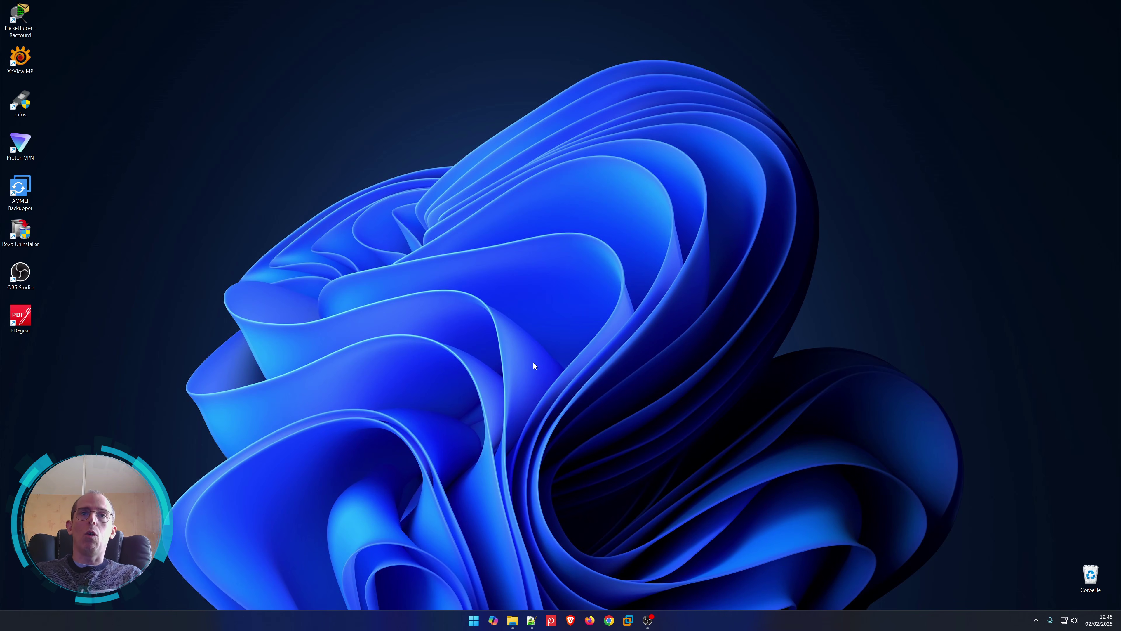
- Search for "nettoyage", launch Nettoyage de disque for drive C: and move its window to the middle of the desktop
{"action": "key", "text": "super"}
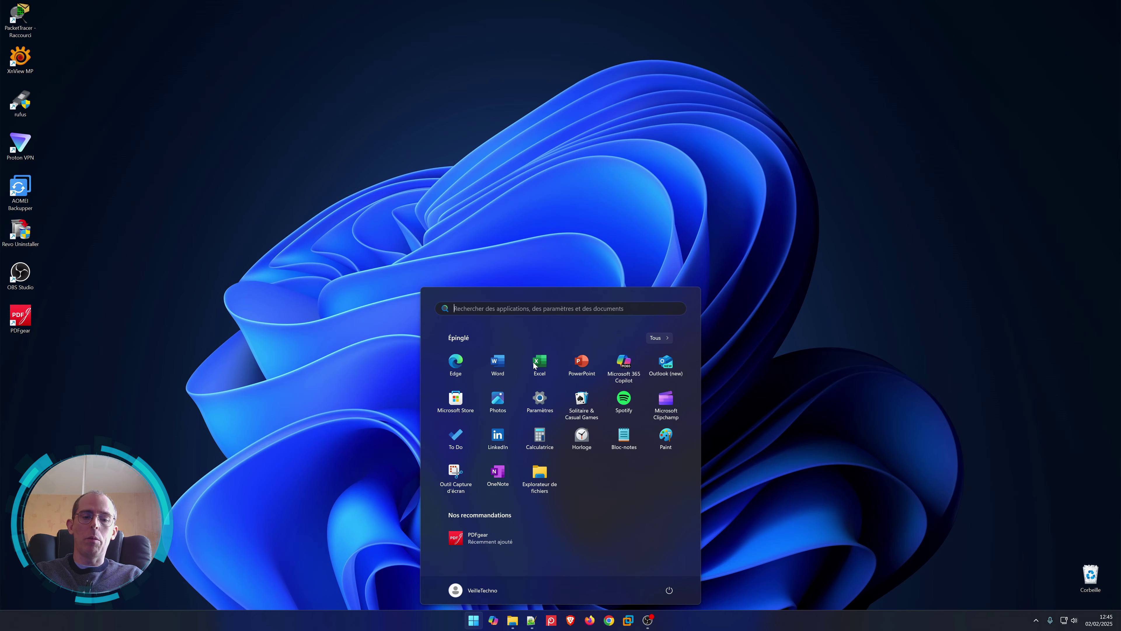
{"action": "type", "text": "nettoya"}
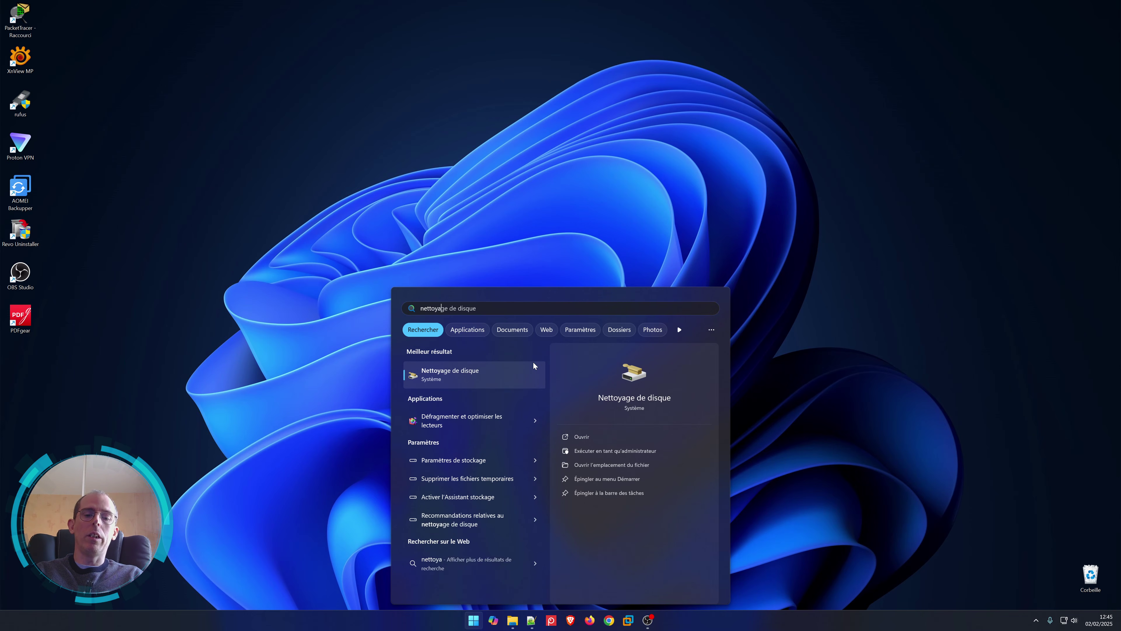
{"action": "type", "text": "ge"}
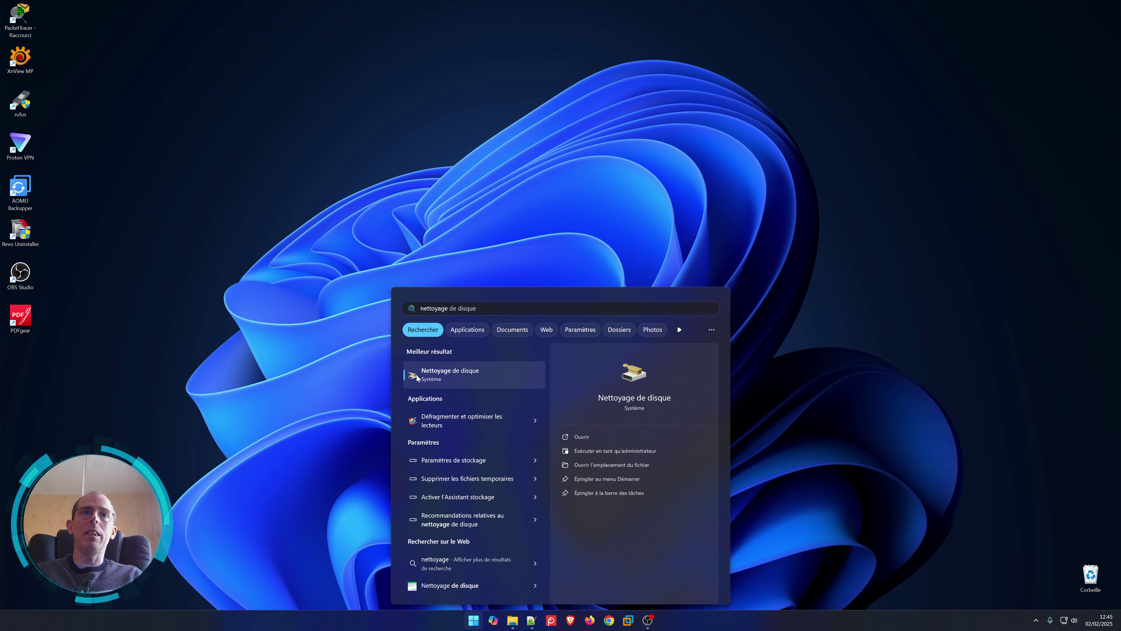
{"action": "left_click", "coordinate": [471, 373]}
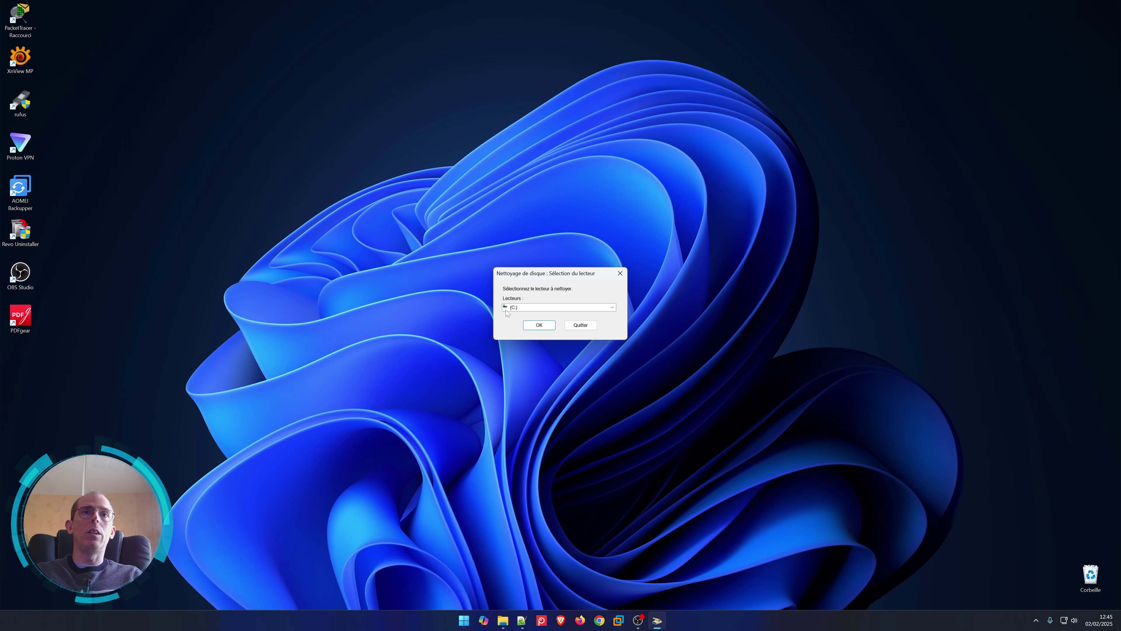
{"action": "left_click", "coordinate": [539, 325]}
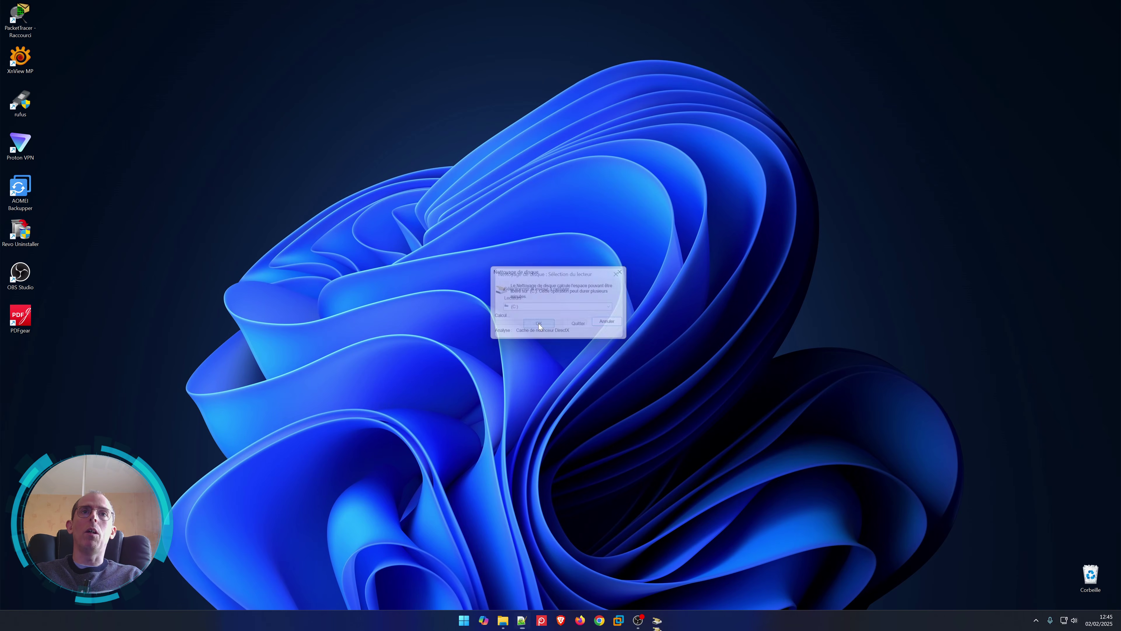
{"action": "left_click_drag", "start_coordinate": [202, 98], "coordinate": [561, 208]}
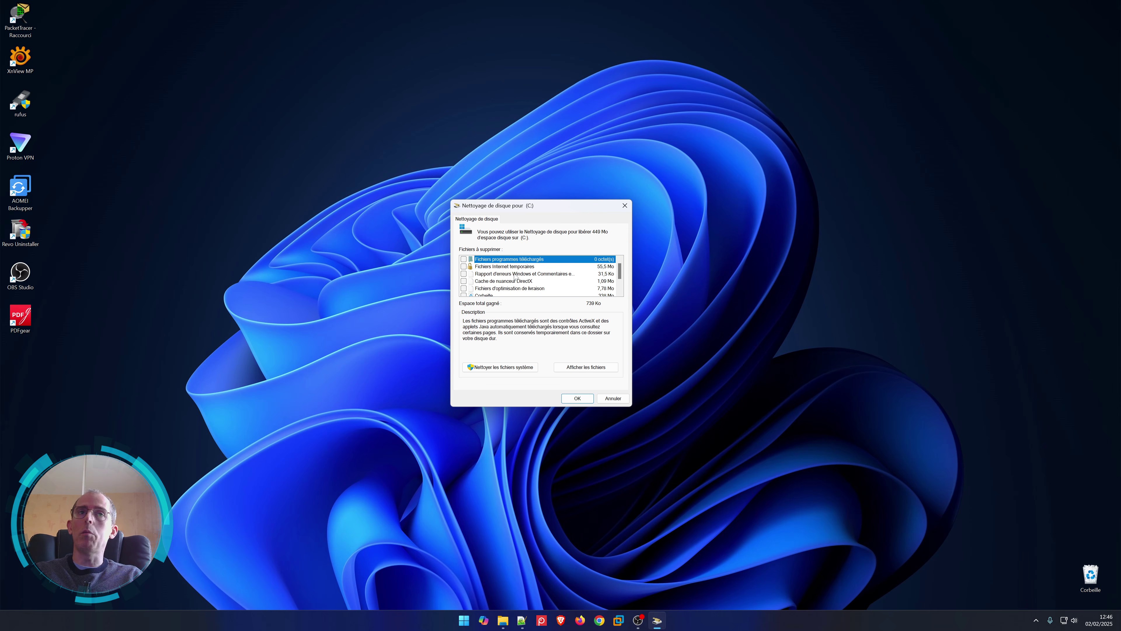
- Review the descriptions of the file categories offered for cleanup, including temporary Internet files, Corbeille, DirectX shader cache, error reports and Miniatures
{"action": "left_click", "coordinate": [496, 268]}
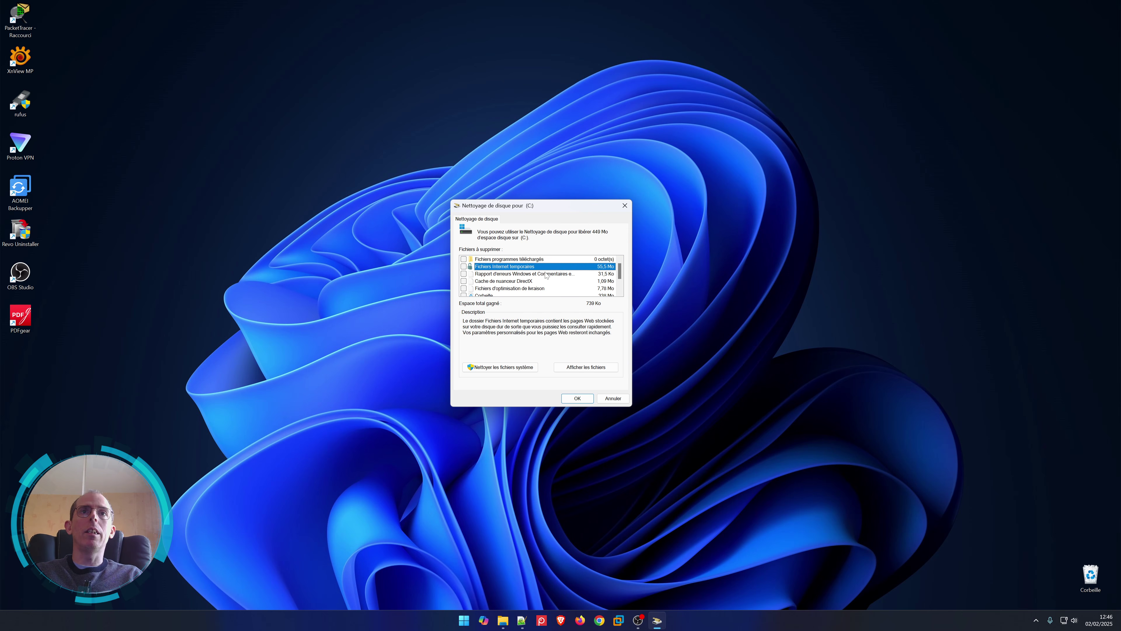
{"action": "scroll", "coordinate": [513, 279], "scroll_direction": "down", "scroll_amount": 1}
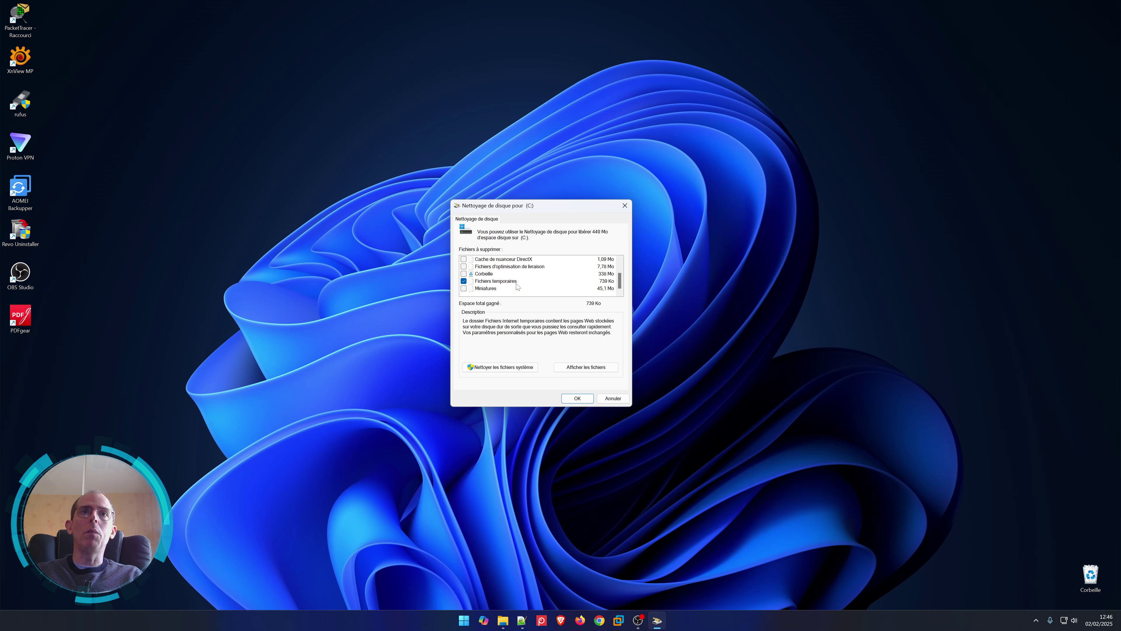
{"action": "left_click", "coordinate": [517, 281]}
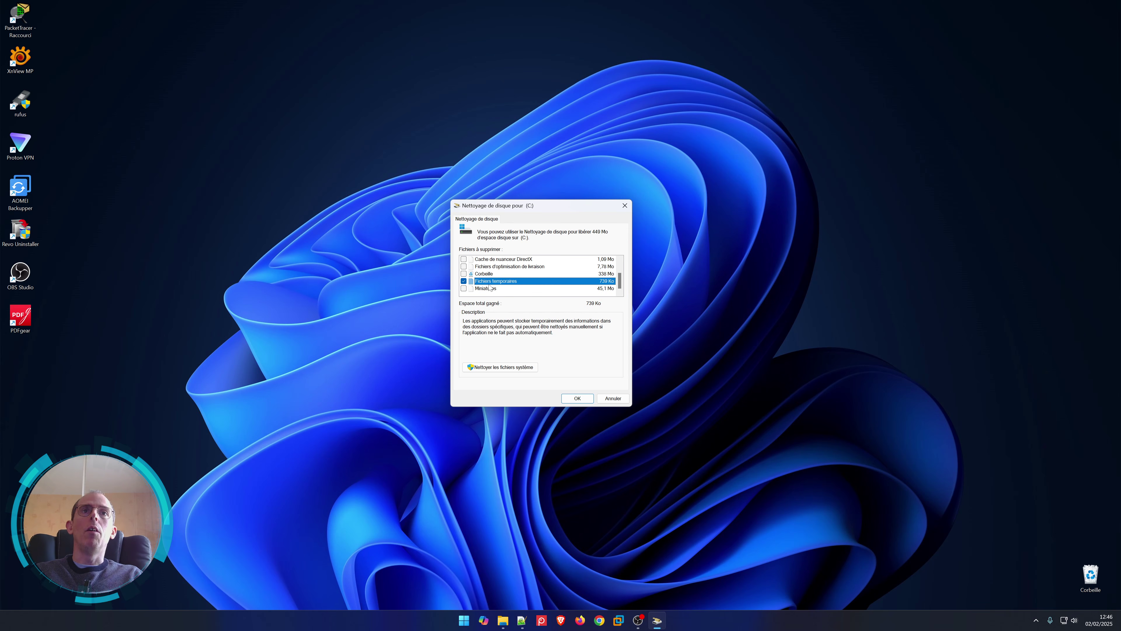
{"action": "left_click", "coordinate": [488, 274]}
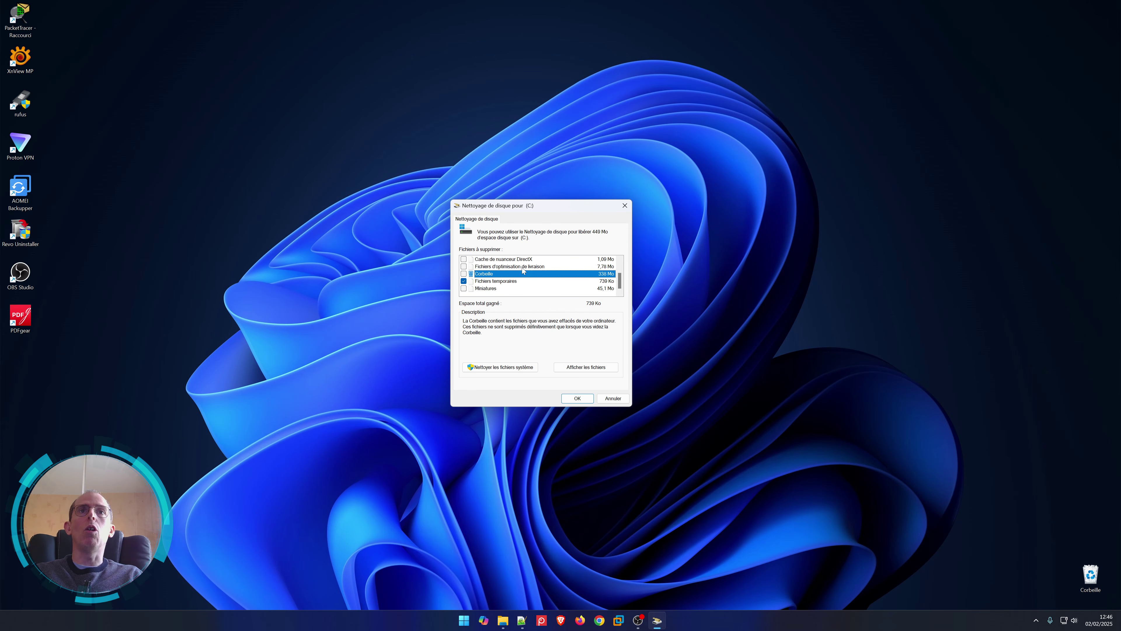
{"action": "left_click", "coordinate": [515, 259]}
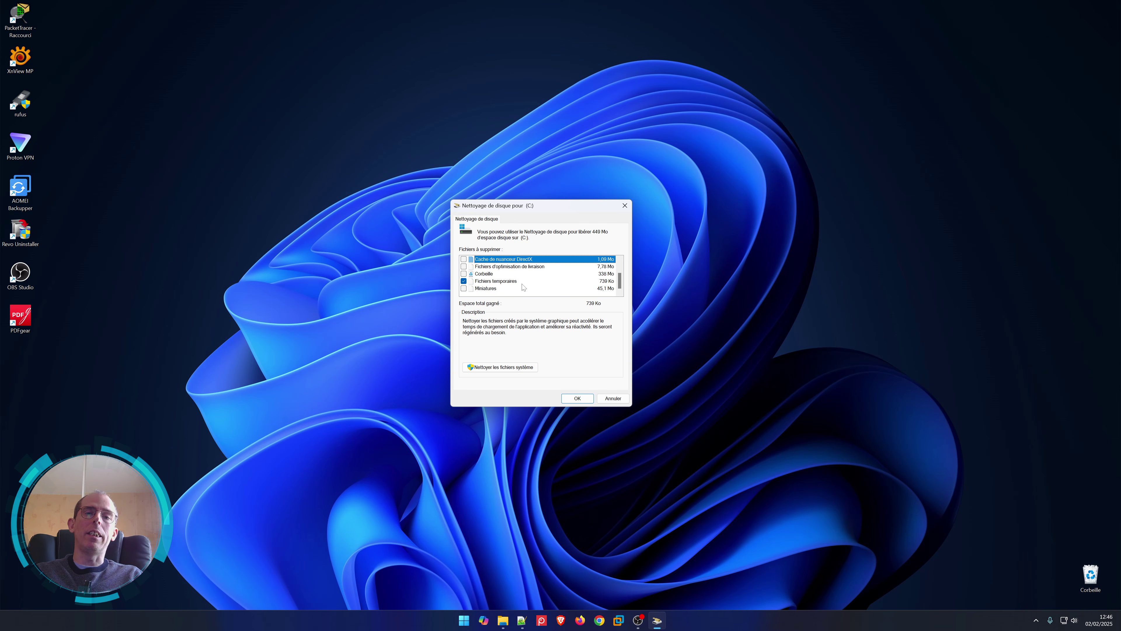
{"action": "scroll", "coordinate": [499, 283], "scroll_direction": "up", "scroll_amount": 1}
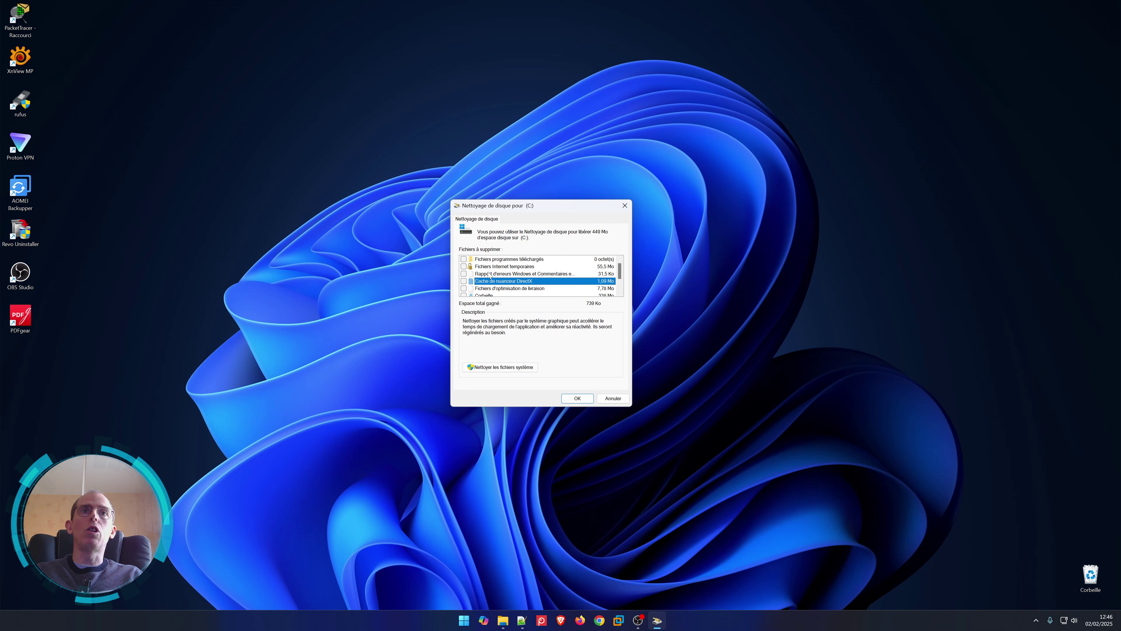
{"action": "left_click", "coordinate": [466, 274]}
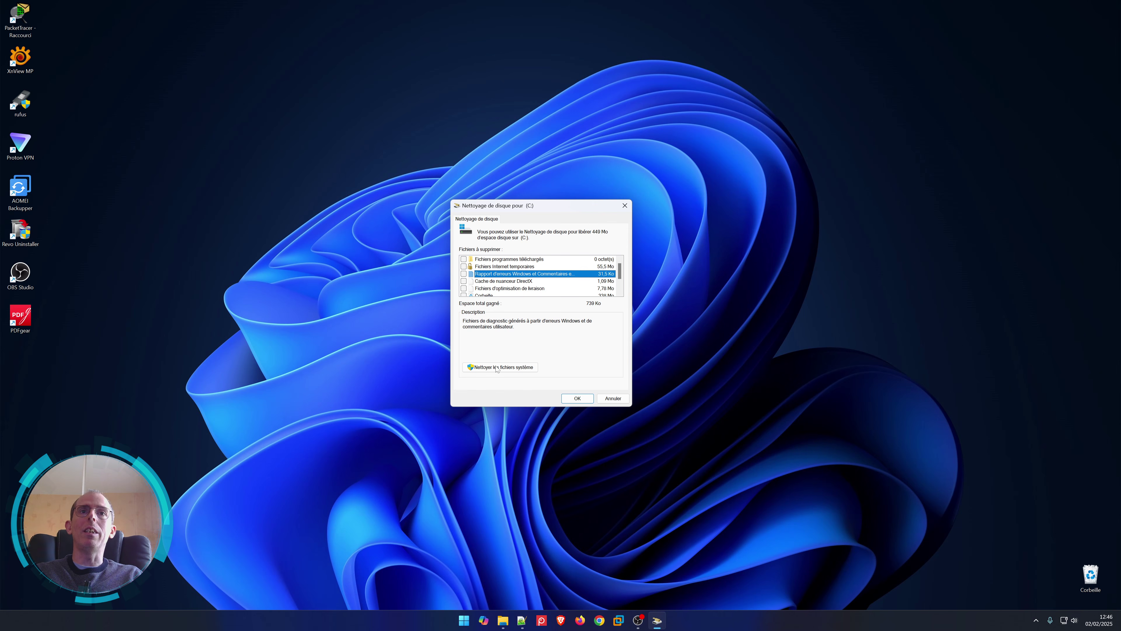
{"action": "scroll", "coordinate": [528, 278], "scroll_direction": "down", "scroll_amount": 1}
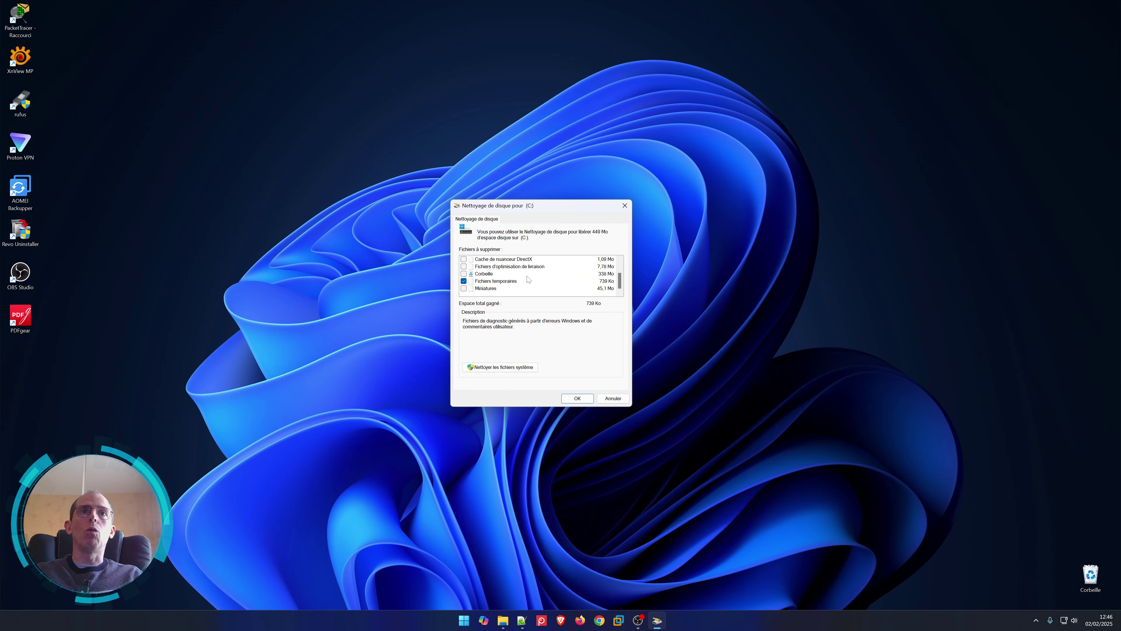
{"action": "left_click", "coordinate": [592, 285]}
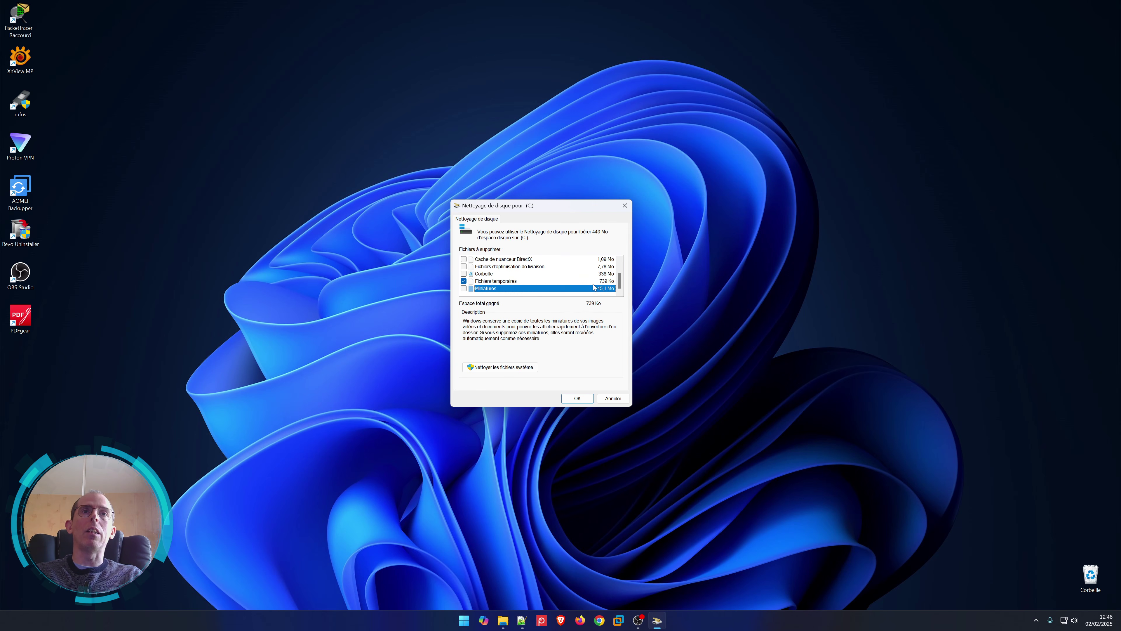
- Add Miniatures and Corbeille to the categories selected for cleanup on drive C:, with system files included, and permanently delete the selected files
{"action": "left_click", "coordinate": [463, 288]}
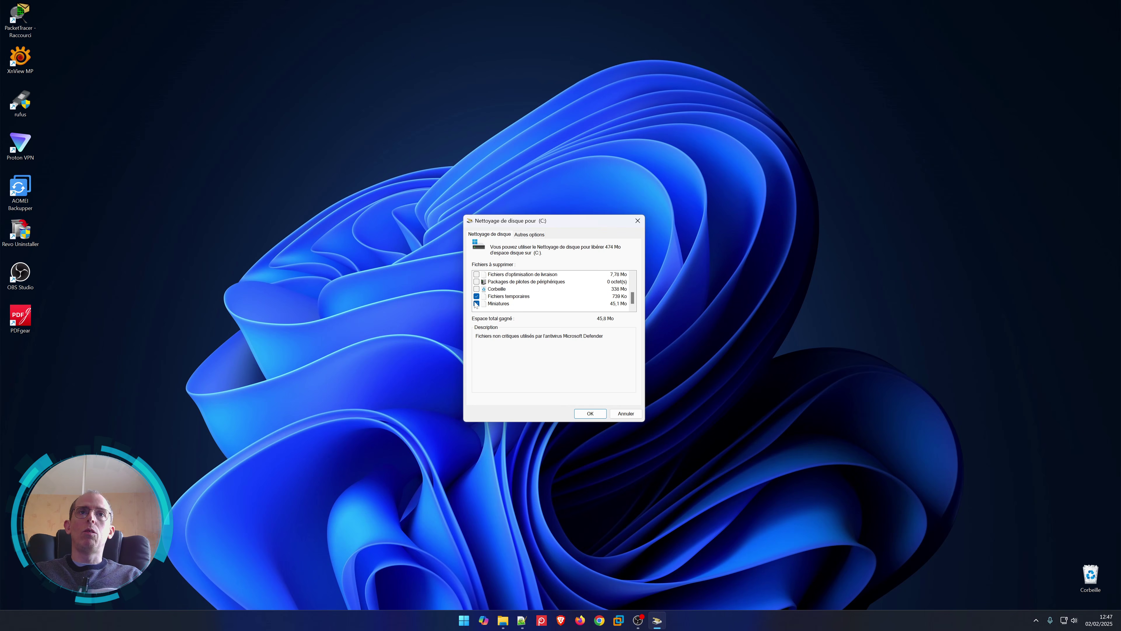
{"action": "left_click", "coordinate": [477, 288]}
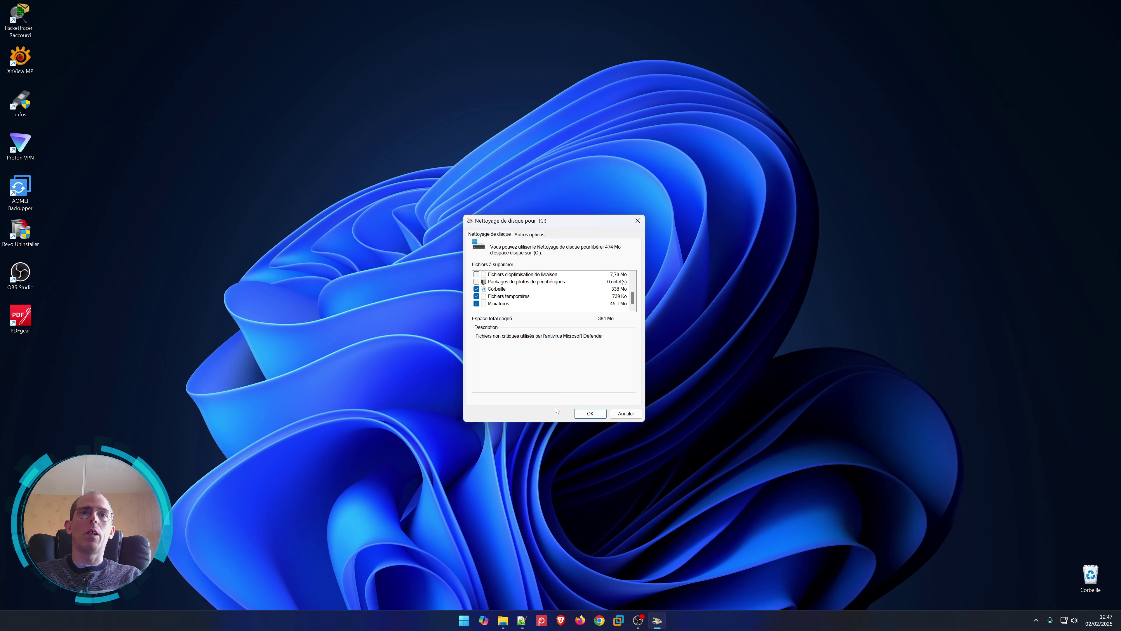
{"action": "left_click", "coordinate": [589, 414]}
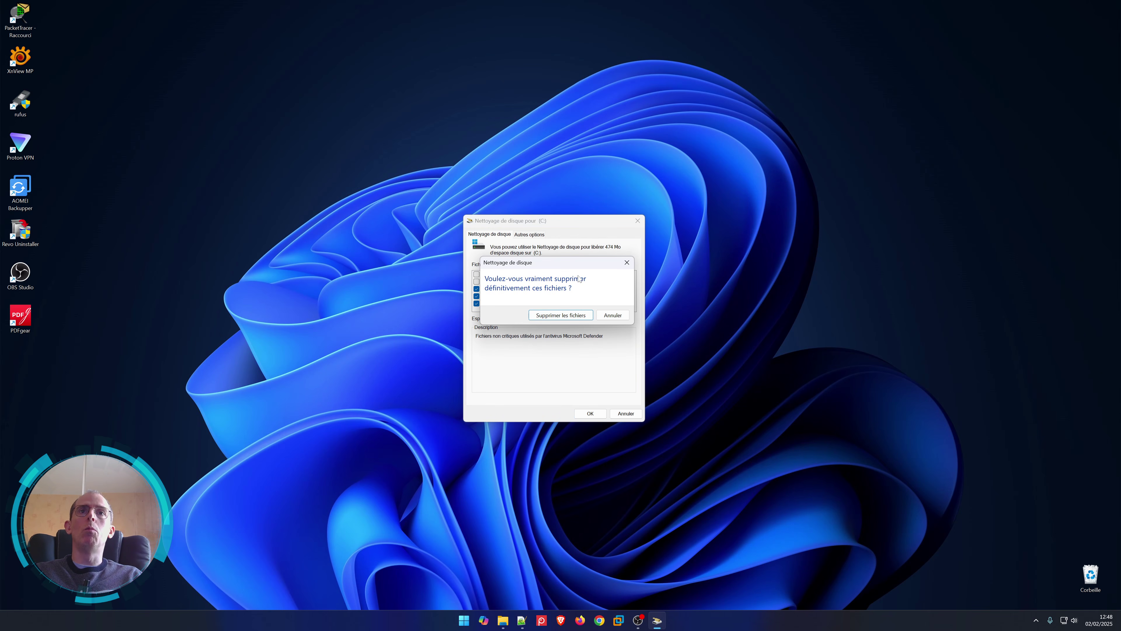
{"action": "left_click", "coordinate": [560, 316]}
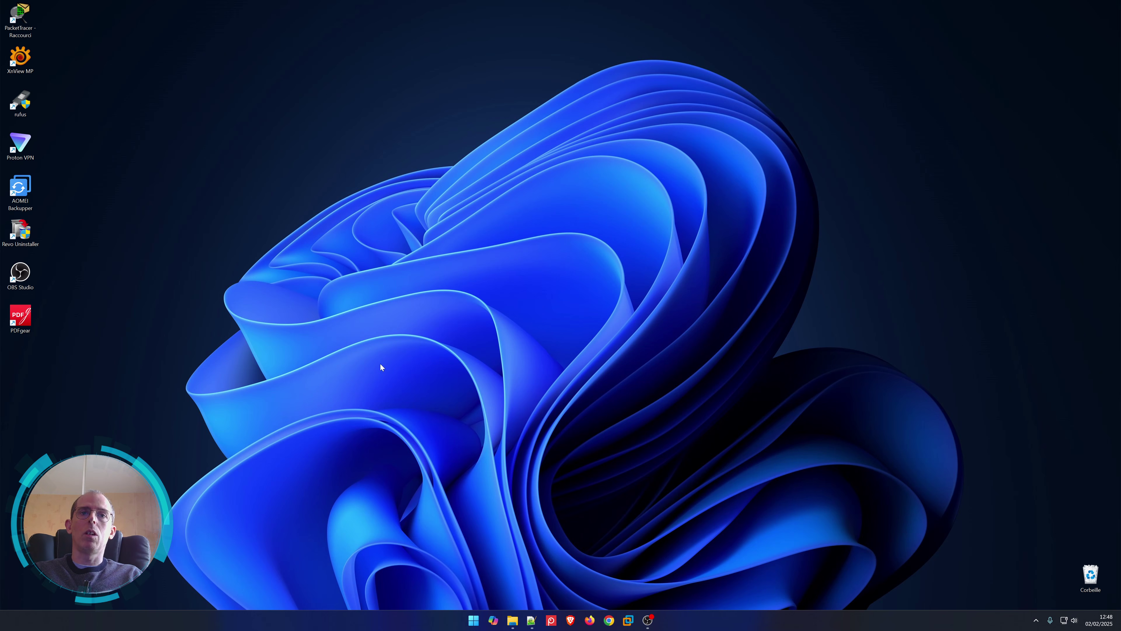
- Open the properties of Disque local (C:) from the file explorer, close the explorer and move the properties window to the middle of the desktop
{"action": "right_click", "coordinate": [473, 623]}
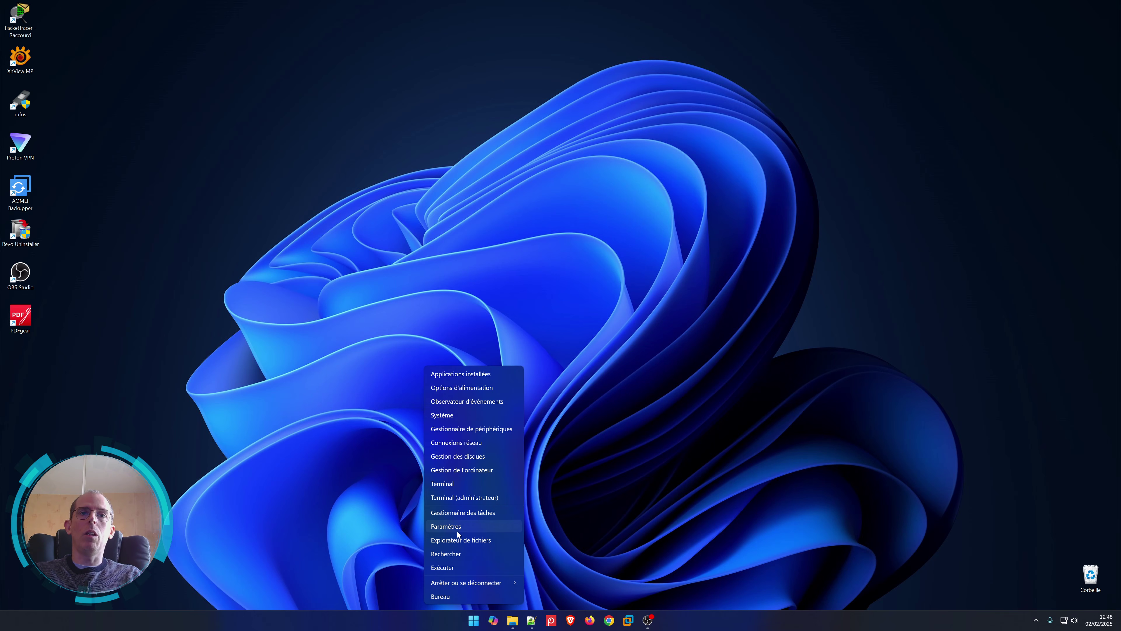
{"action": "left_click", "coordinate": [466, 541]}
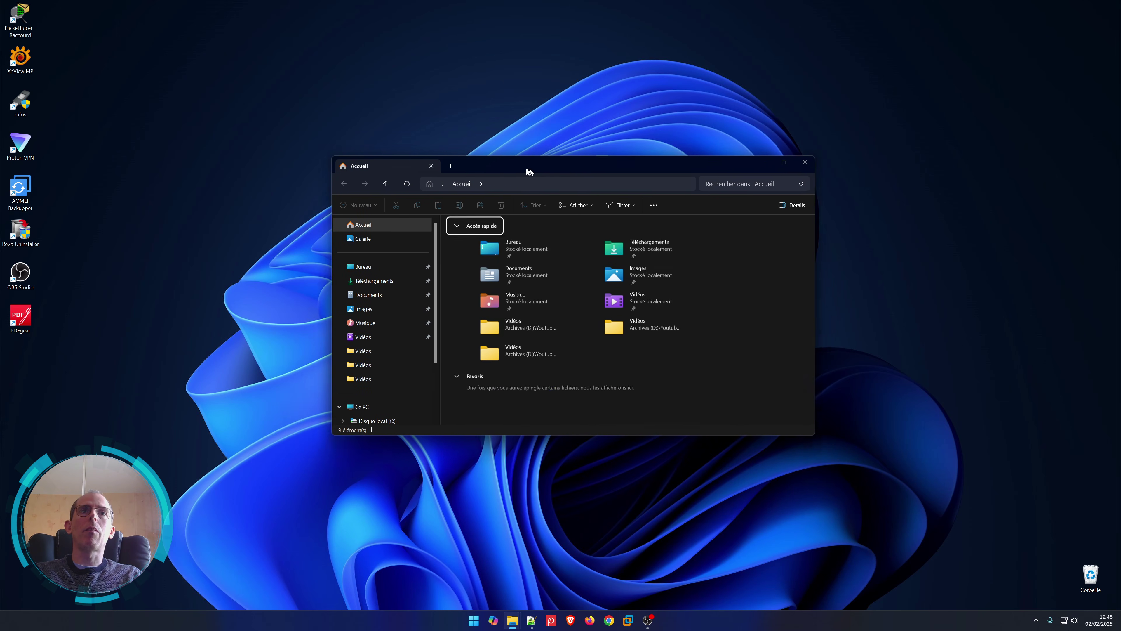
{"action": "double_click", "coordinate": [513, 165]}
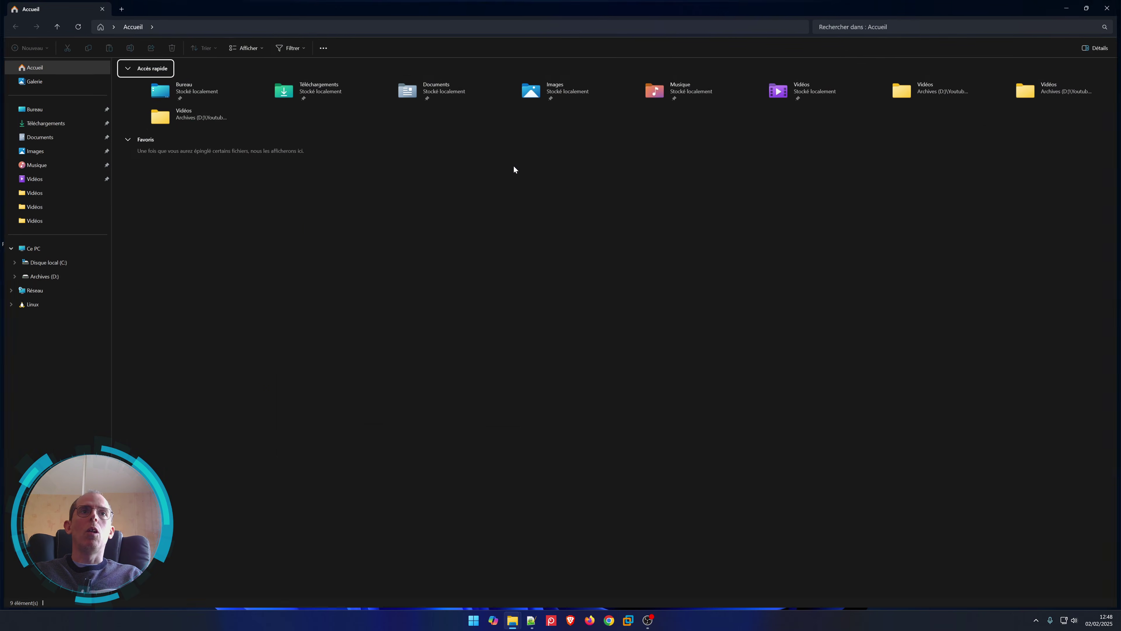
{"action": "left_click", "coordinate": [52, 265]}
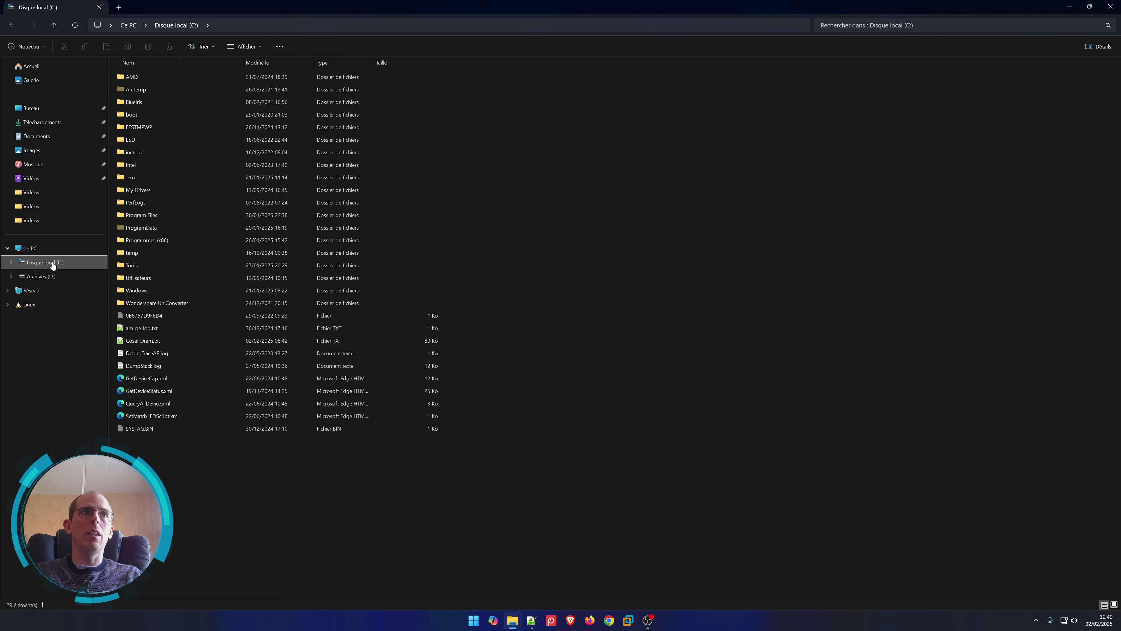
{"action": "right_click", "coordinate": [53, 265]}
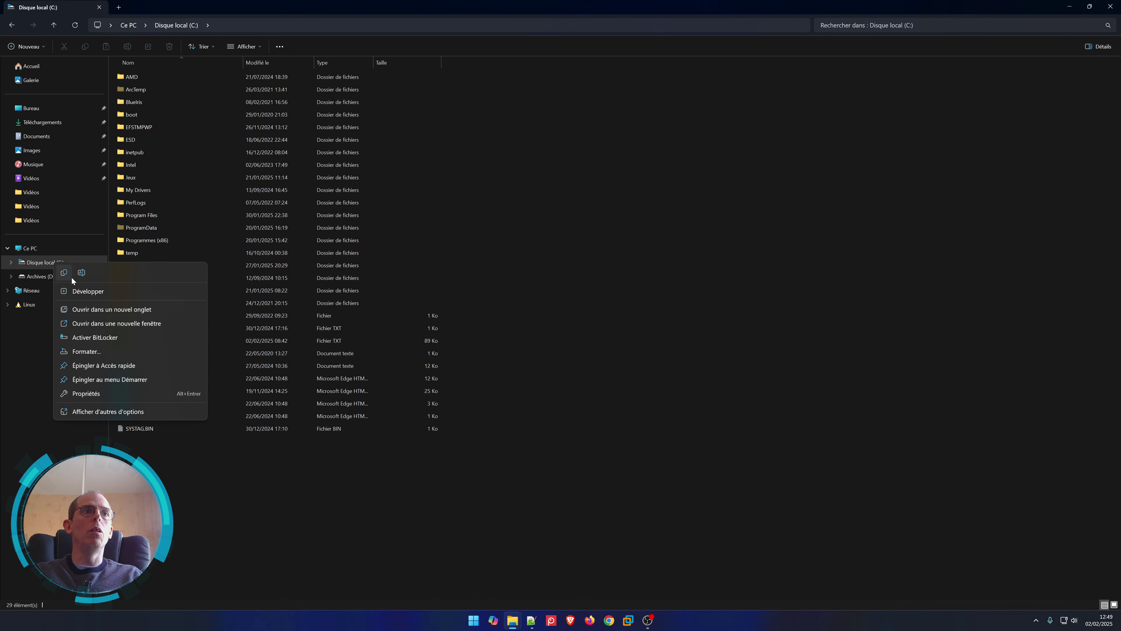
{"action": "left_click", "coordinate": [101, 396]}
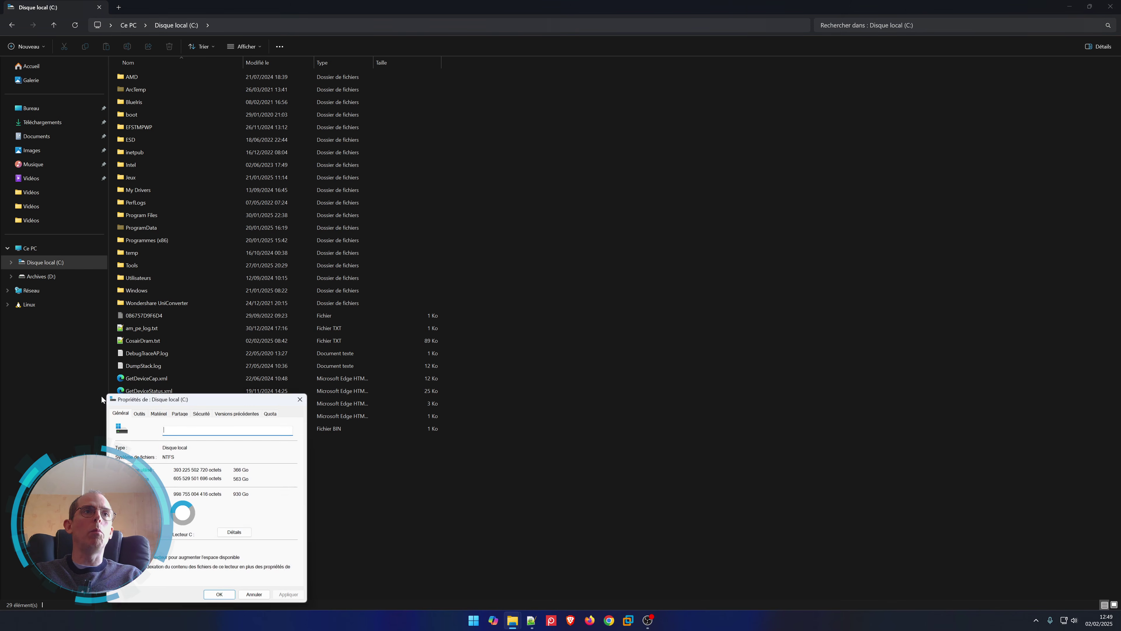
{"action": "left_click", "coordinate": [1110, 6]}
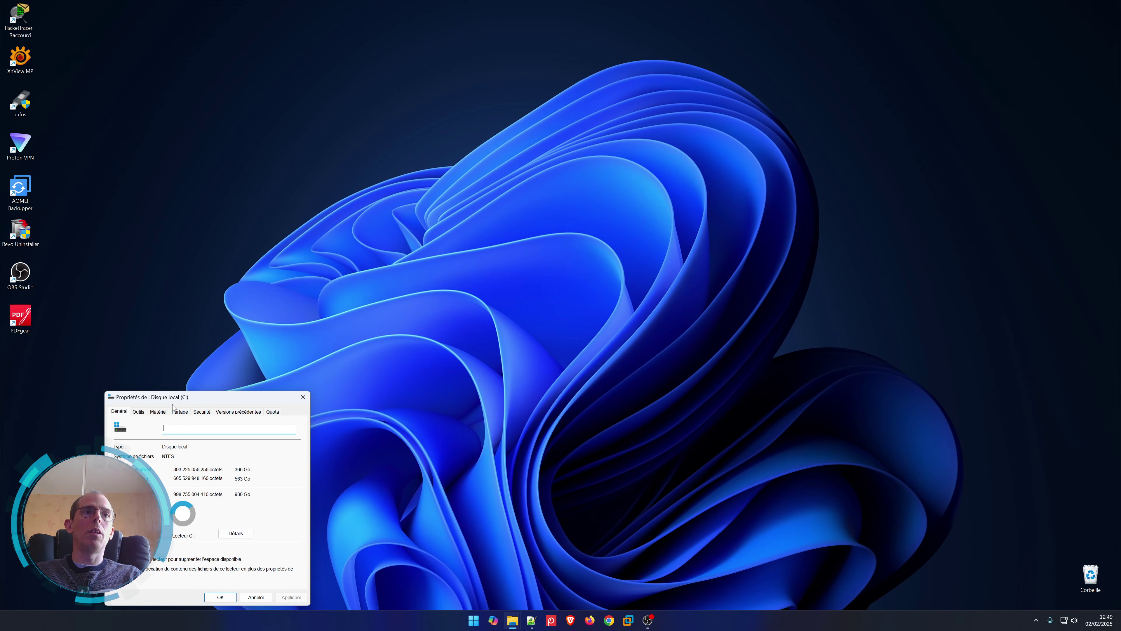
{"action": "left_click_drag", "start_coordinate": [173, 406], "coordinate": [540, 206]}
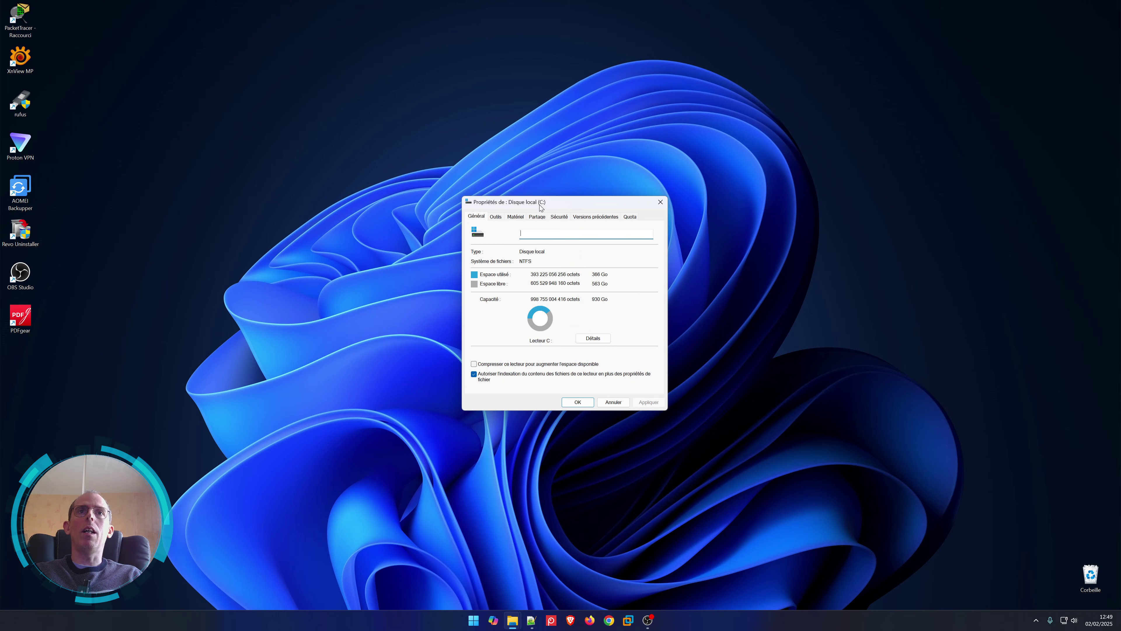
- Open the drive optimization tool from the properties of drive C: and optimize drive C:
{"action": "left_click", "coordinate": [495, 217]}
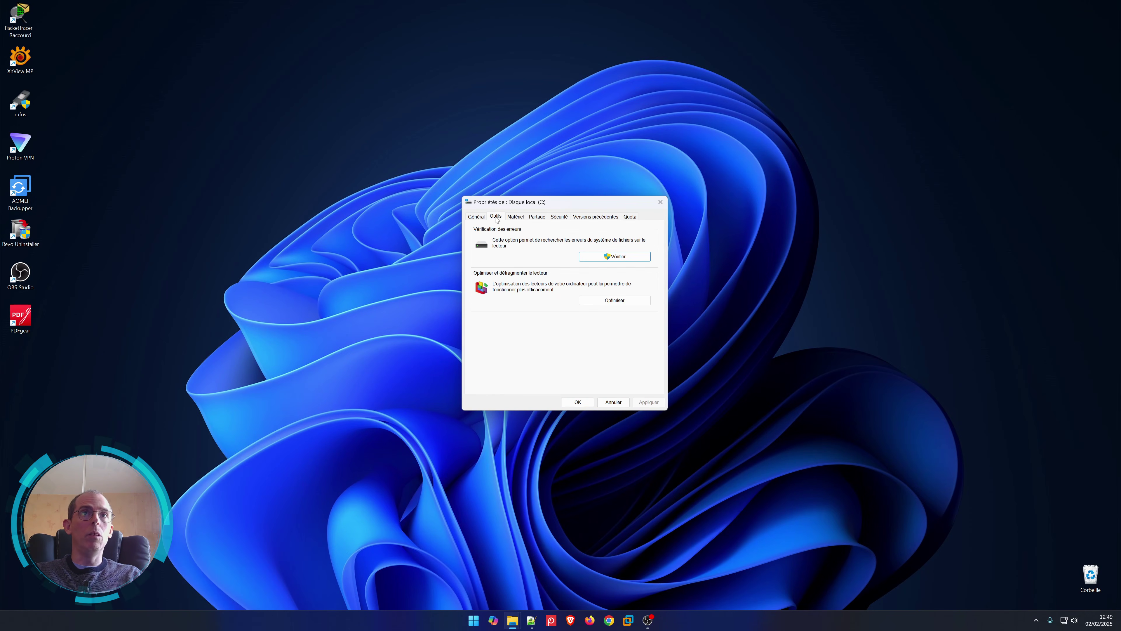
{"action": "left_click", "coordinate": [612, 304]}
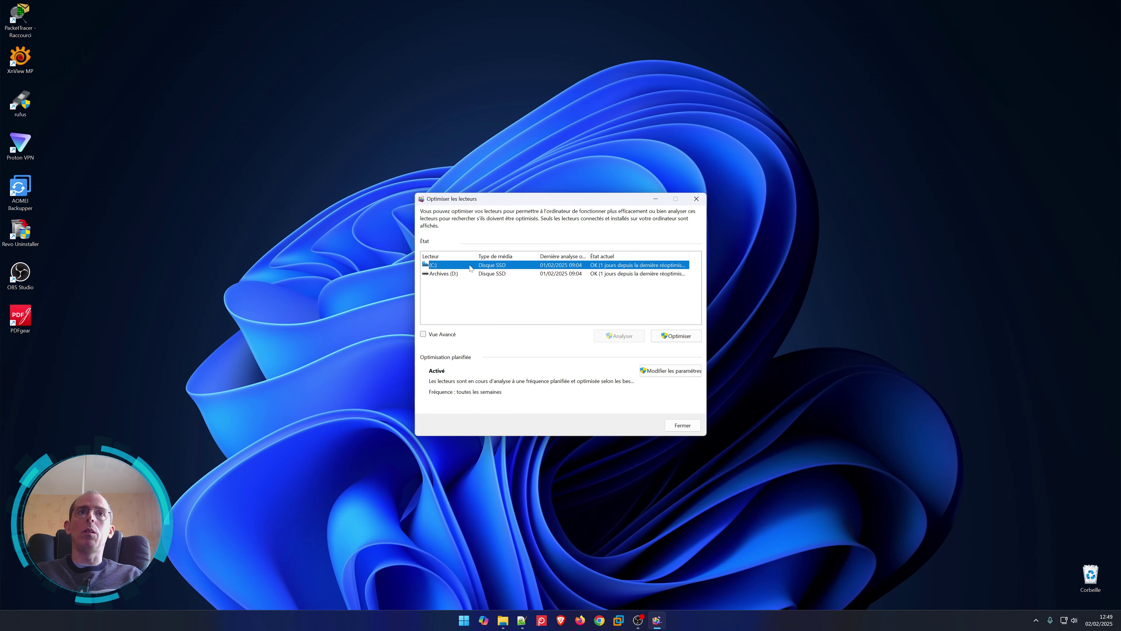
{"action": "left_click", "coordinate": [470, 274]}
{"action": "left_click", "coordinate": [492, 268]}
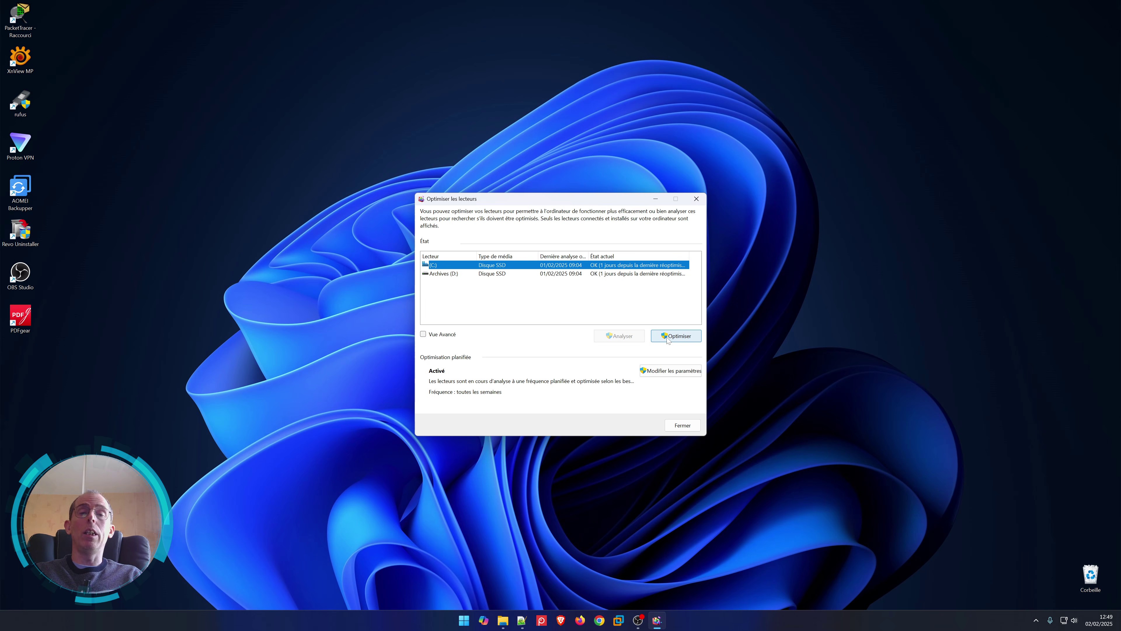
{"action": "left_click", "coordinate": [678, 337]}
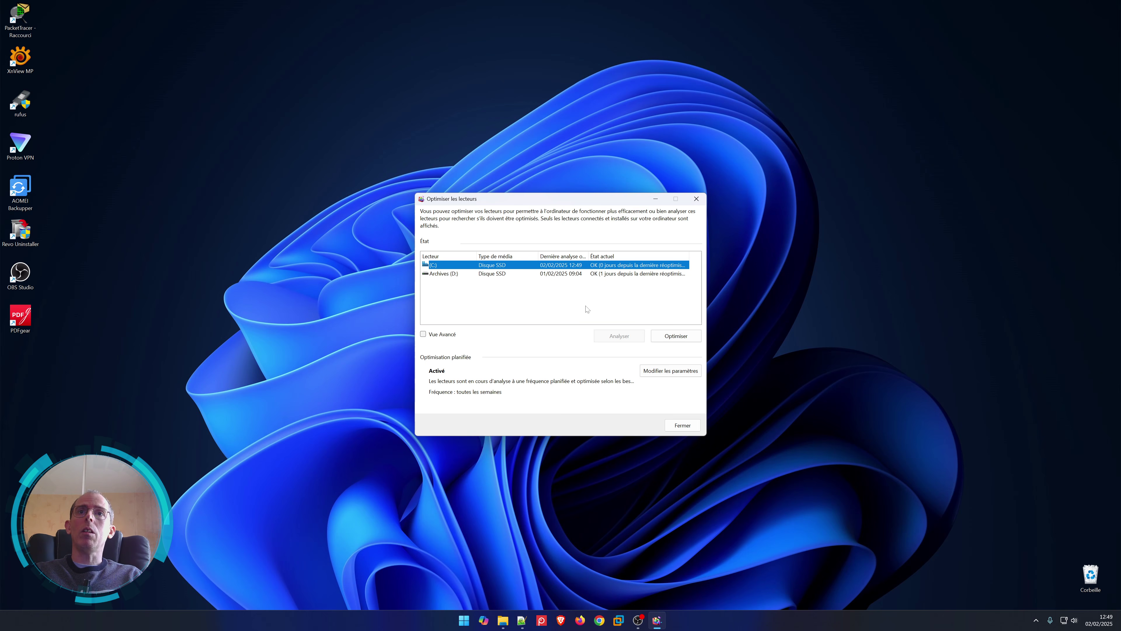
- Review the frequency options of the scheduled optimization, keep Toutes les semaines, cancel the schedule settings and close the optimization and drive properties windows
{"action": "key", "text": "Tab"}
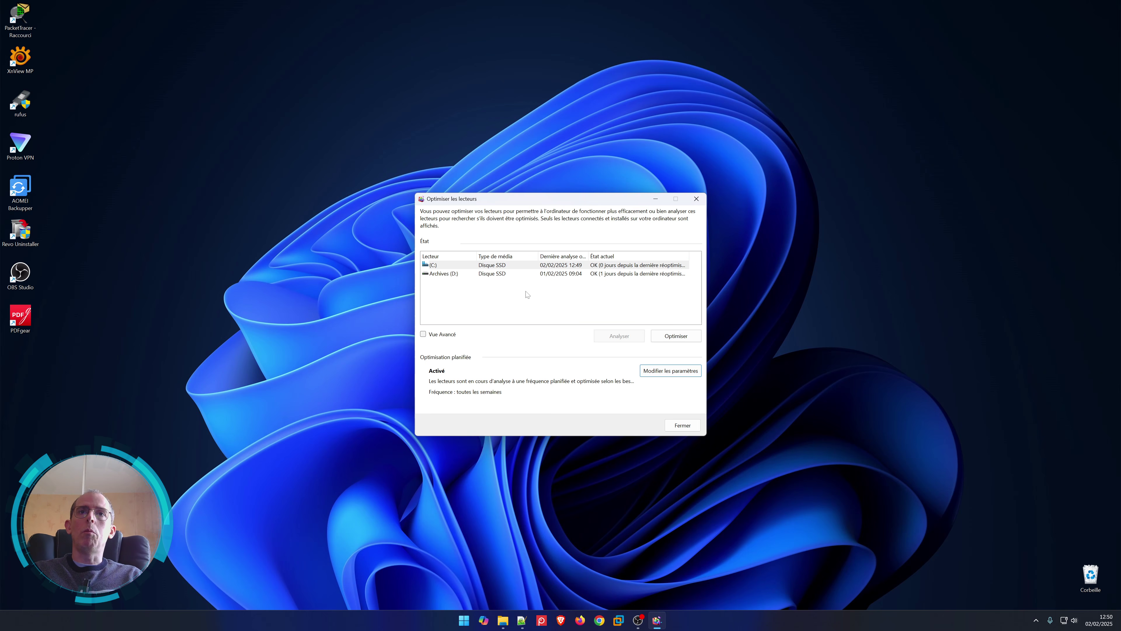
{"action": "left_click", "coordinate": [679, 371]}
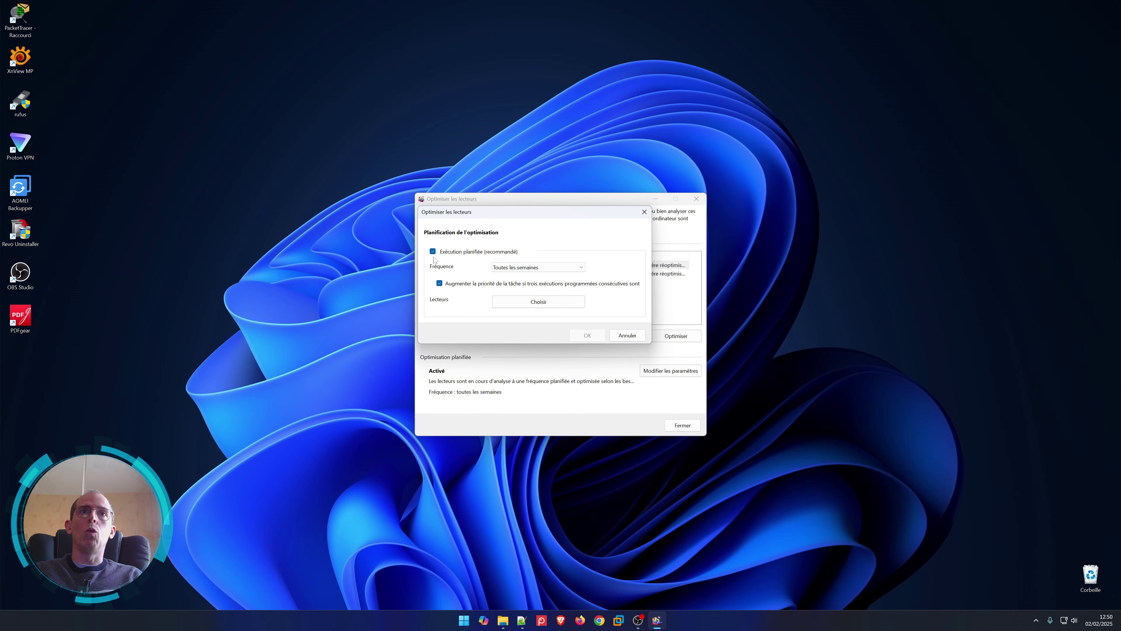
{"action": "left_click", "coordinate": [564, 265]}
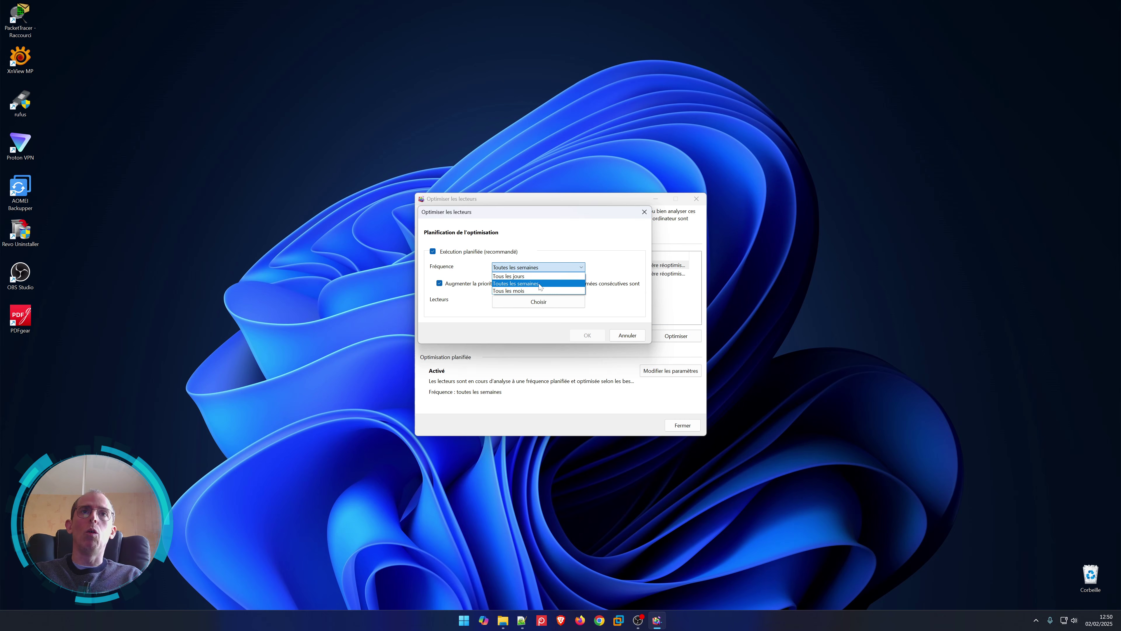
{"action": "left_click", "coordinate": [539, 284]}
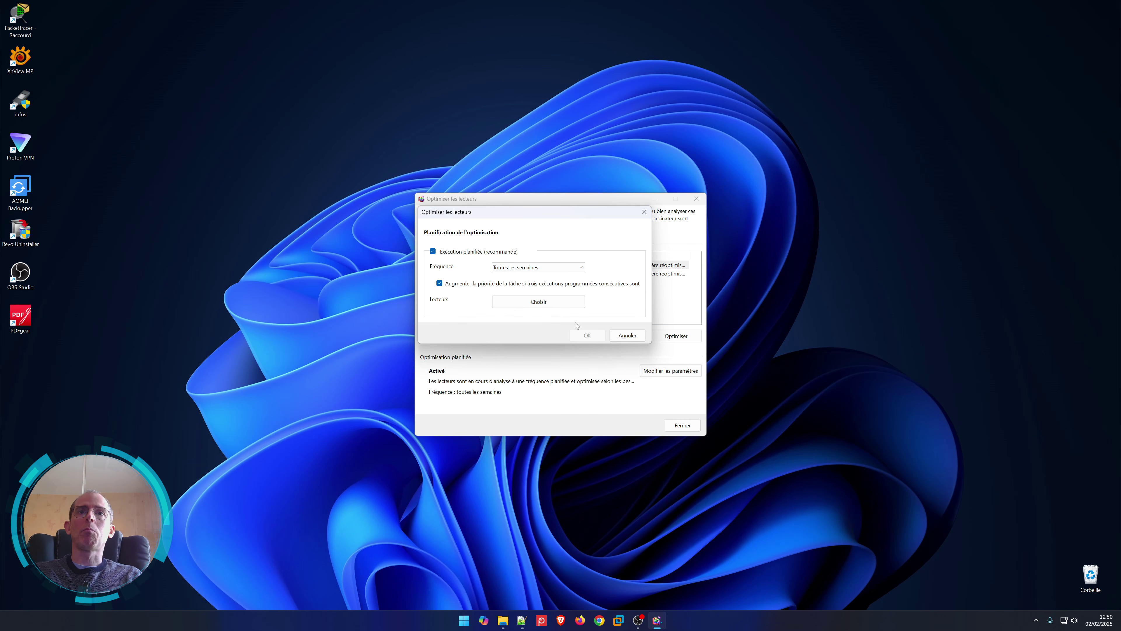
{"action": "left_click", "coordinate": [627, 335]}
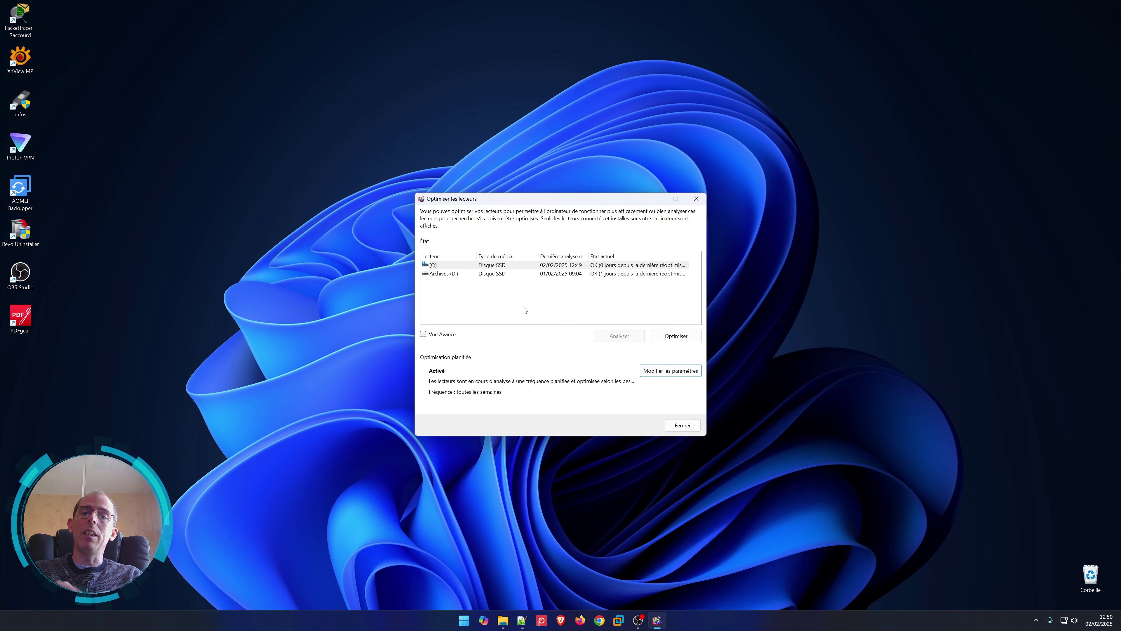
{"action": "left_click", "coordinate": [681, 425]}
{"action": "left_click", "coordinate": [578, 401]}
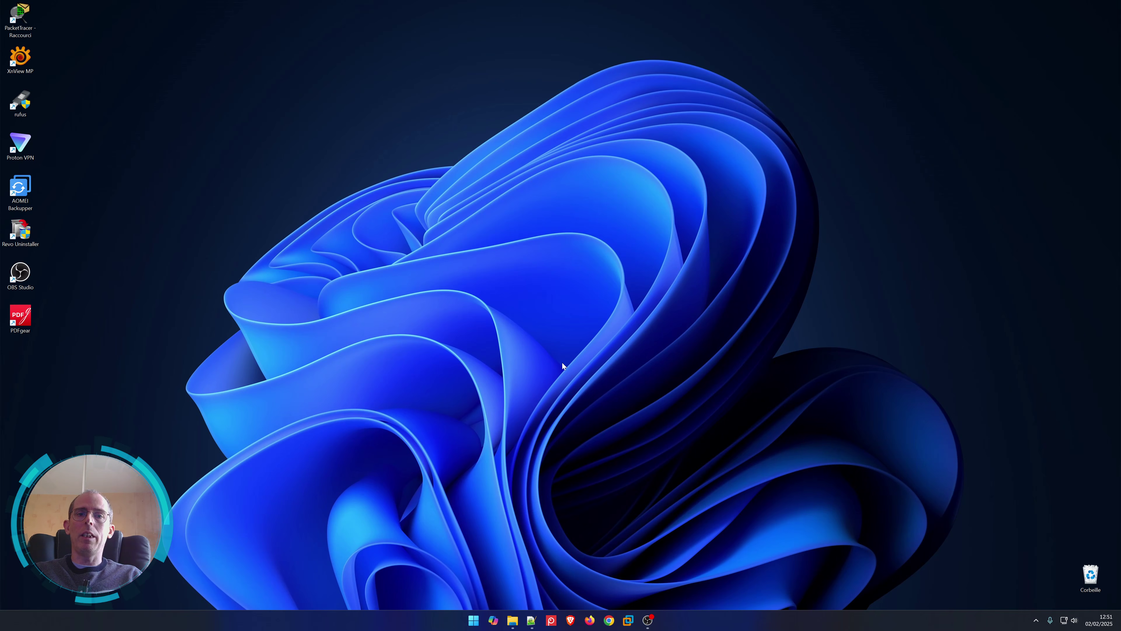
- Search for "para", open Paramètres, maximize its window and go to the Stockage page under Système
{"action": "left_click", "coordinate": [473, 621]}
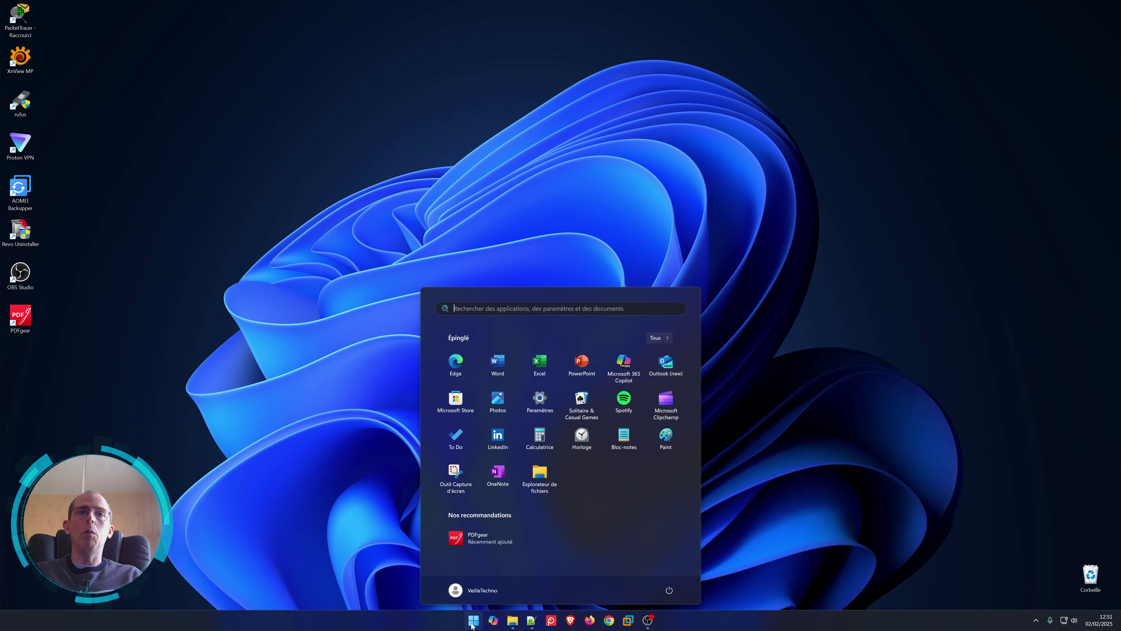
{"action": "type", "text": "para"}
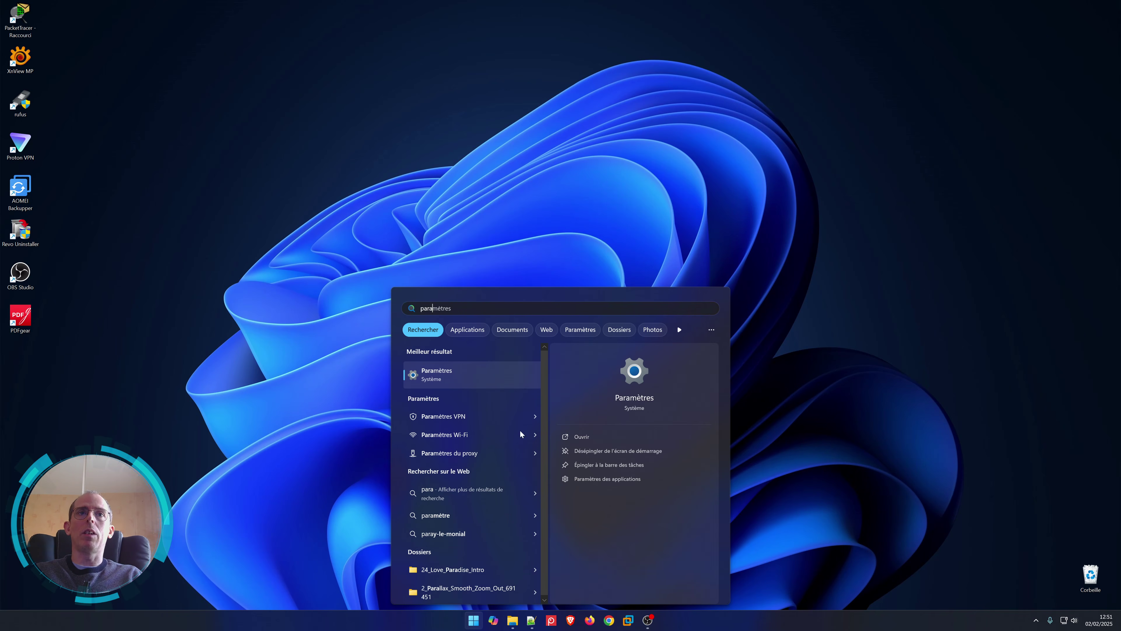
{"action": "left_click", "coordinate": [447, 372]}
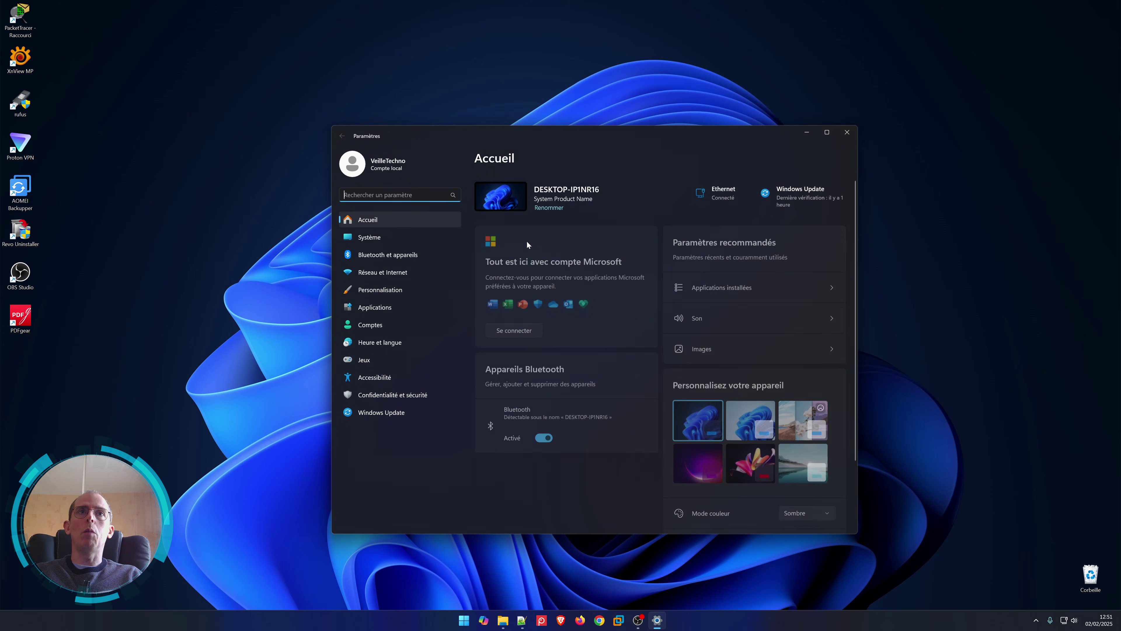
{"action": "left_click_drag", "start_coordinate": [558, 135], "coordinate": [553, 124]}
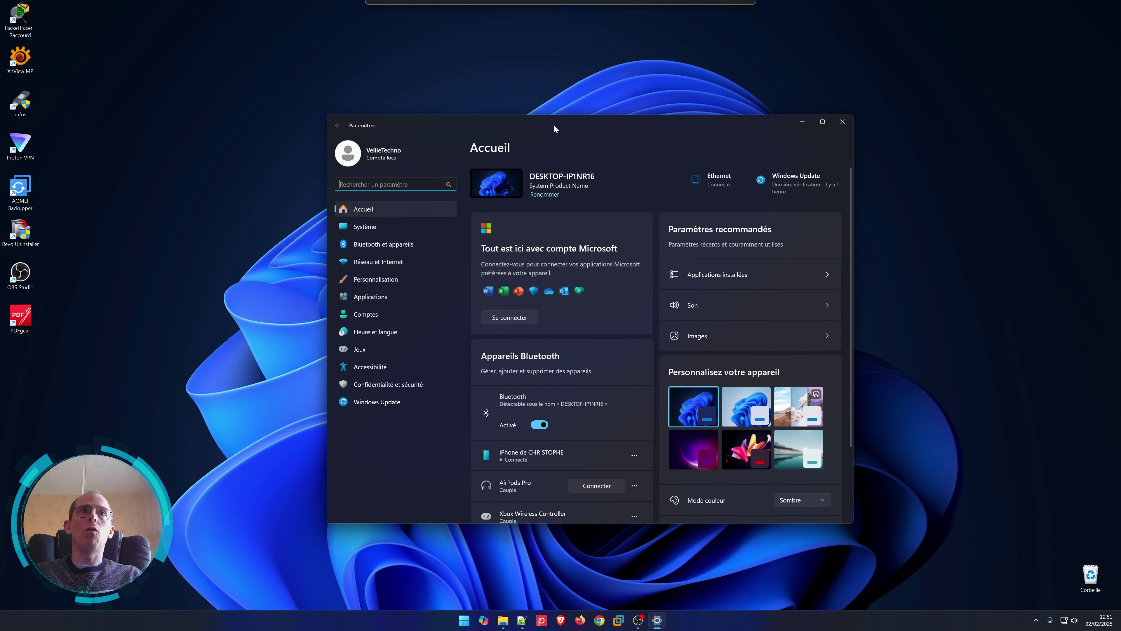
{"action": "left_click", "coordinate": [358, 226]}
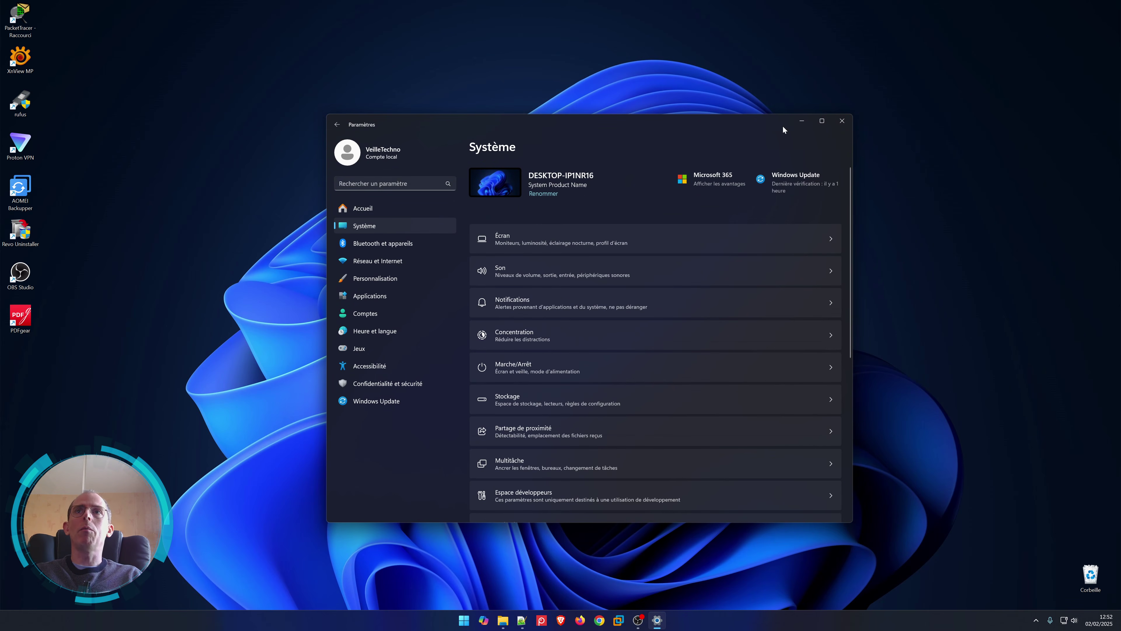
{"action": "left_click", "coordinate": [822, 121]}
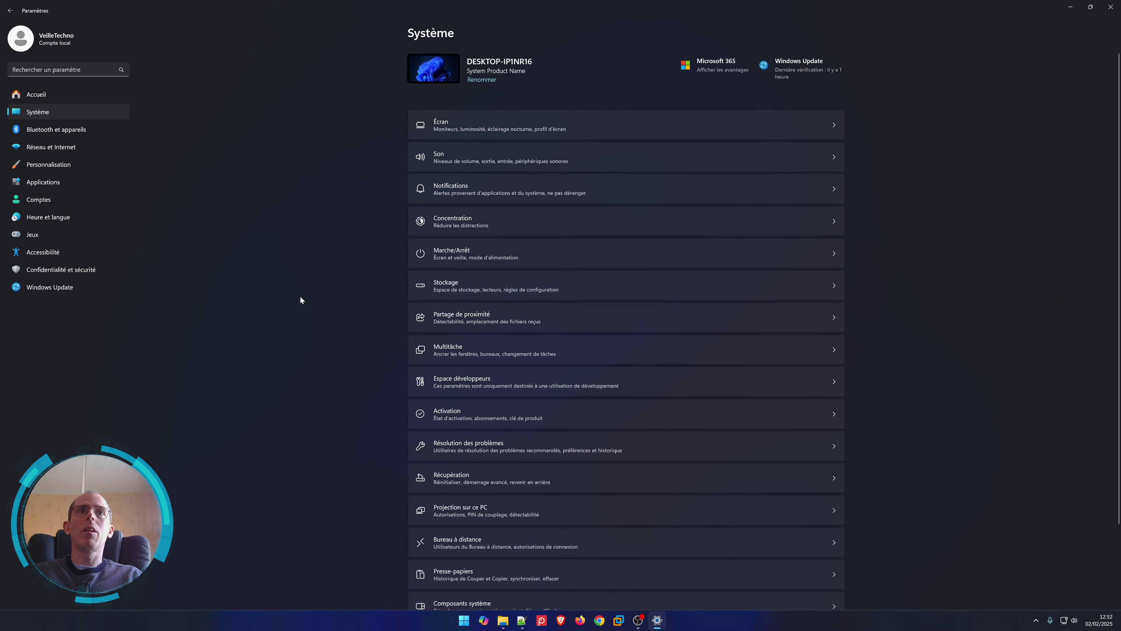
{"action": "left_click", "coordinate": [474, 282]}
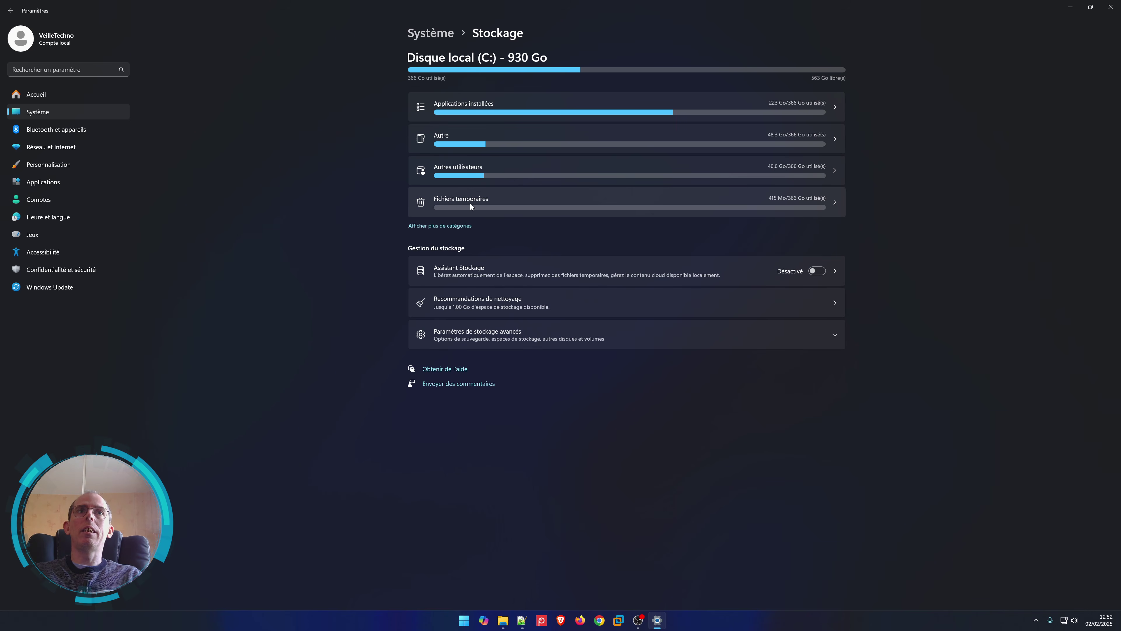
- Add Miniatures to the selected categories under Fichiers temporaires, delete the selected files and confirm the permanent deletion
{"action": "left_click", "coordinate": [619, 201]}
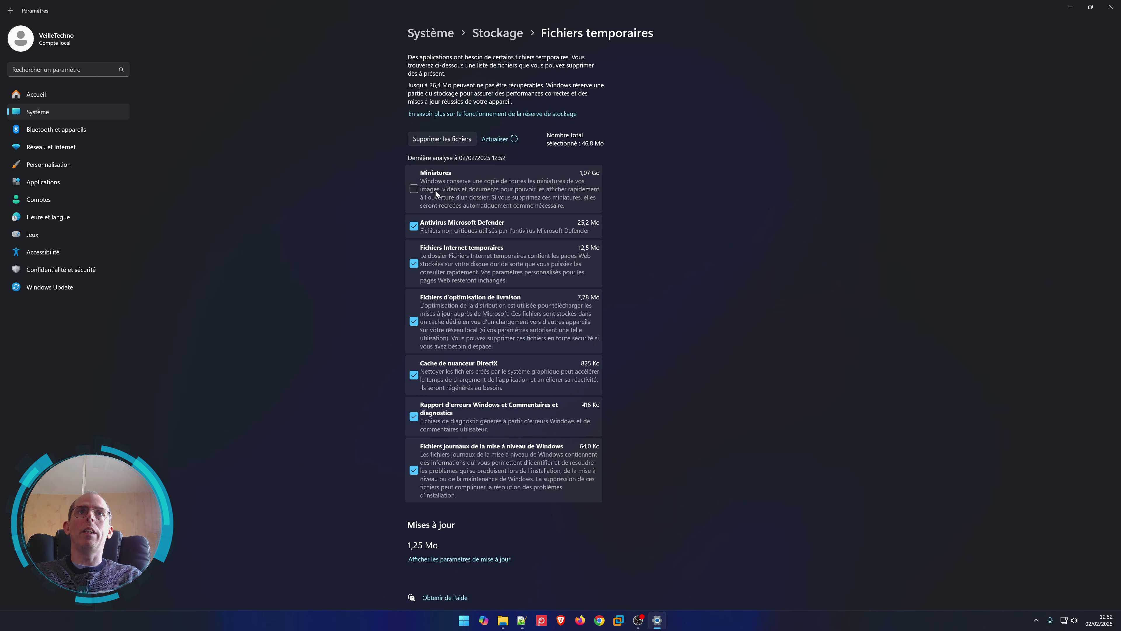
{"action": "left_click", "coordinate": [410, 190]}
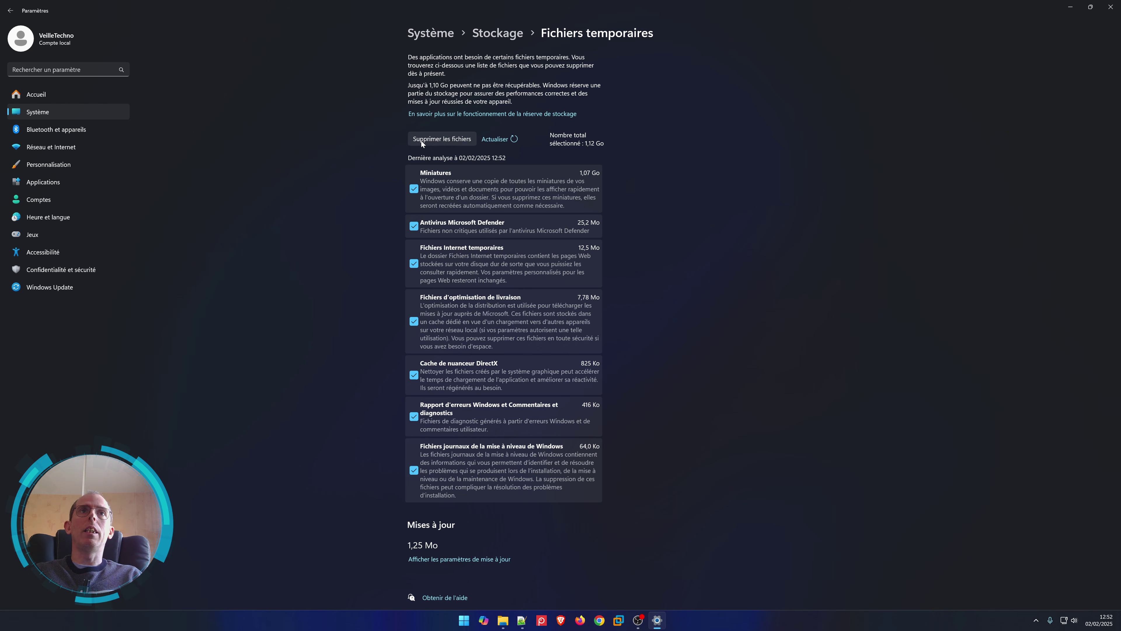
{"action": "left_click", "coordinate": [443, 139]}
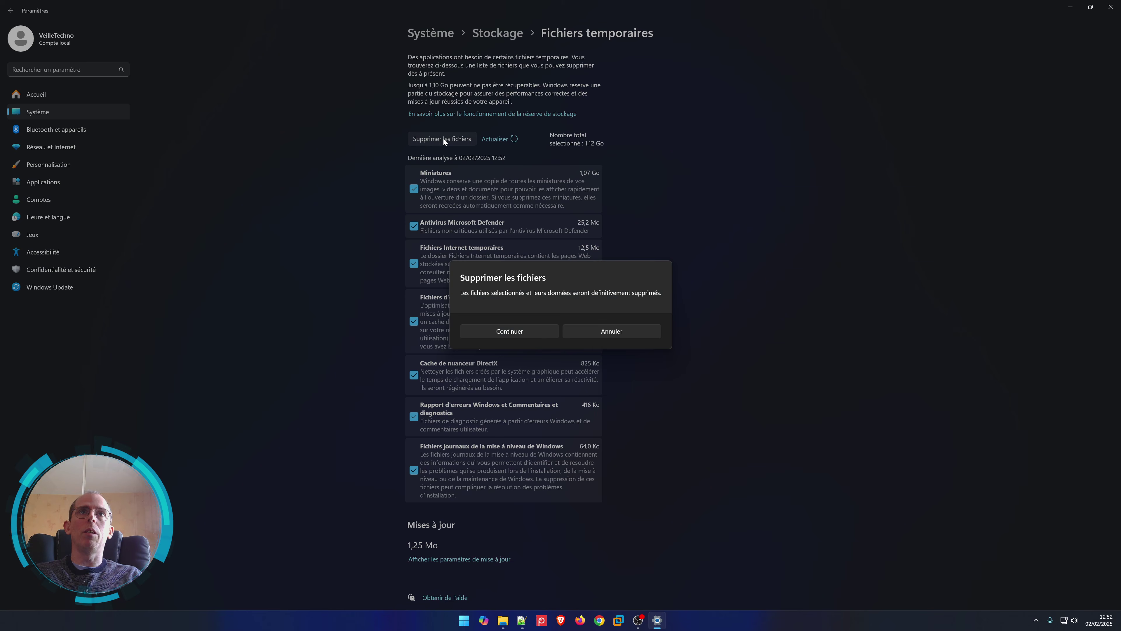
{"action": "left_click", "coordinate": [508, 332]}
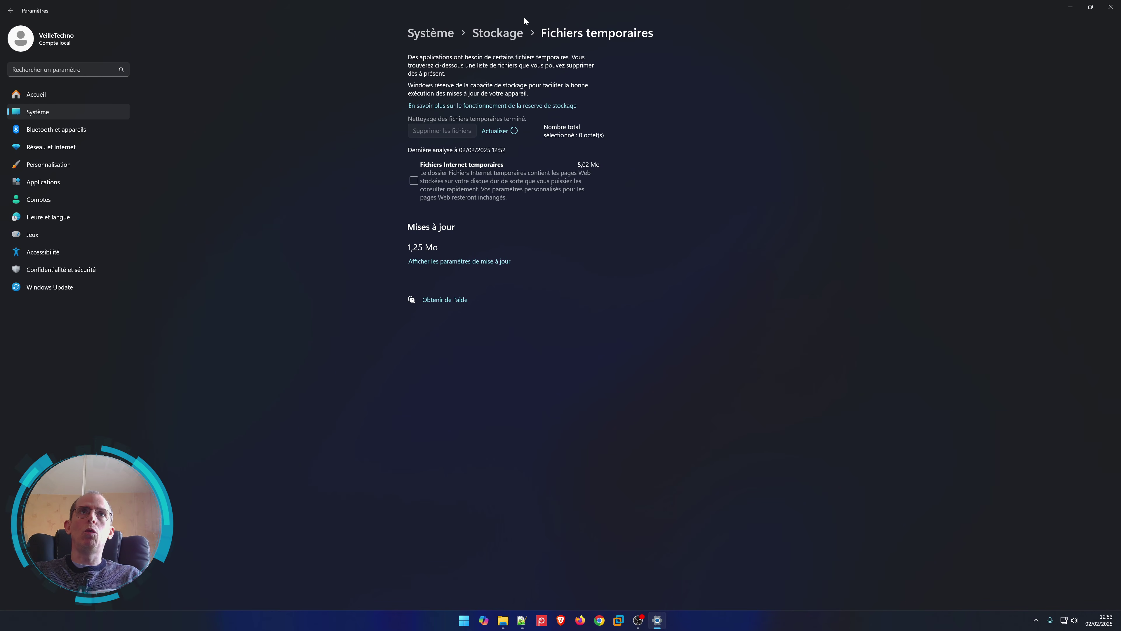
- Open Assistant Stockage from the Stockage page, enable automatic cleanup of user content and schedule it to run Chaque semaine
{"action": "left_click", "coordinate": [499, 34]}
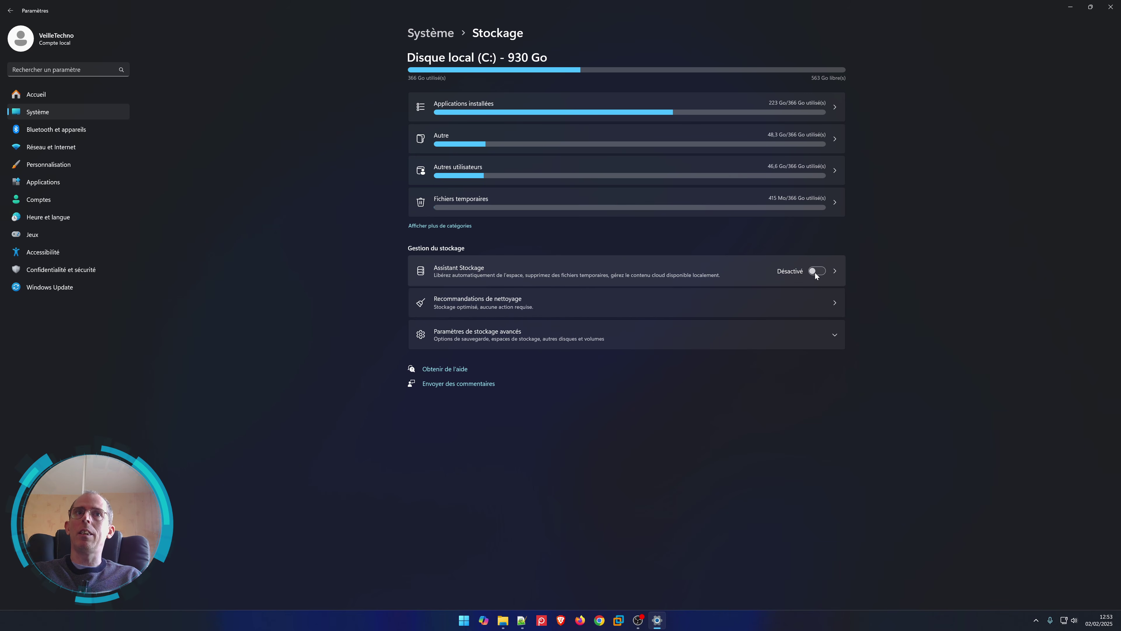
{"action": "left_click", "coordinate": [525, 269]}
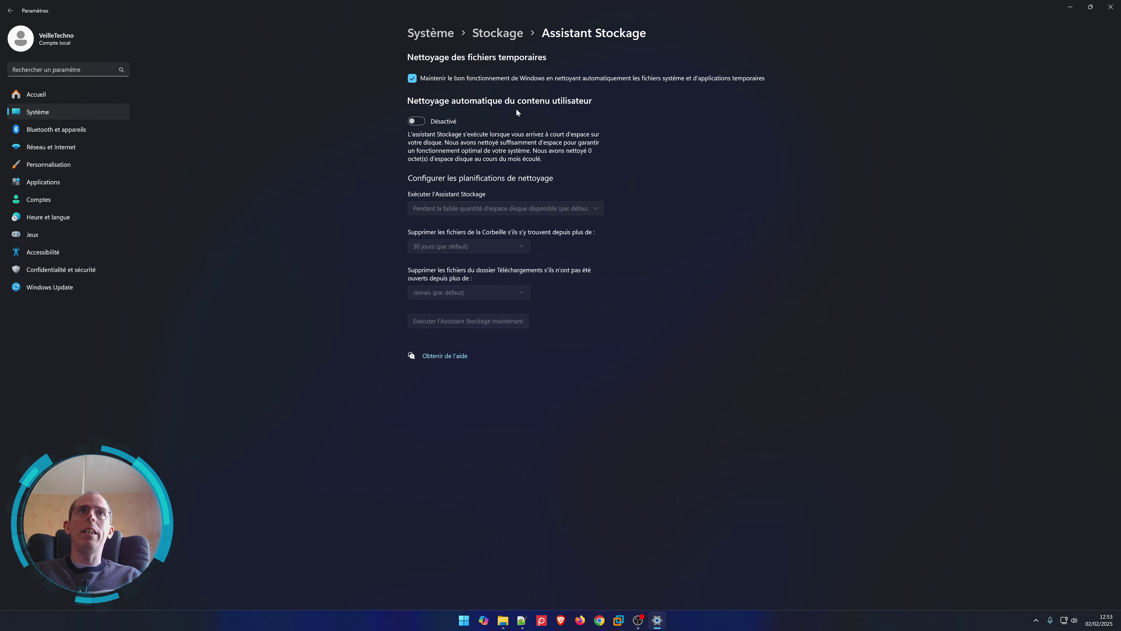
{"action": "left_click", "coordinate": [417, 124]}
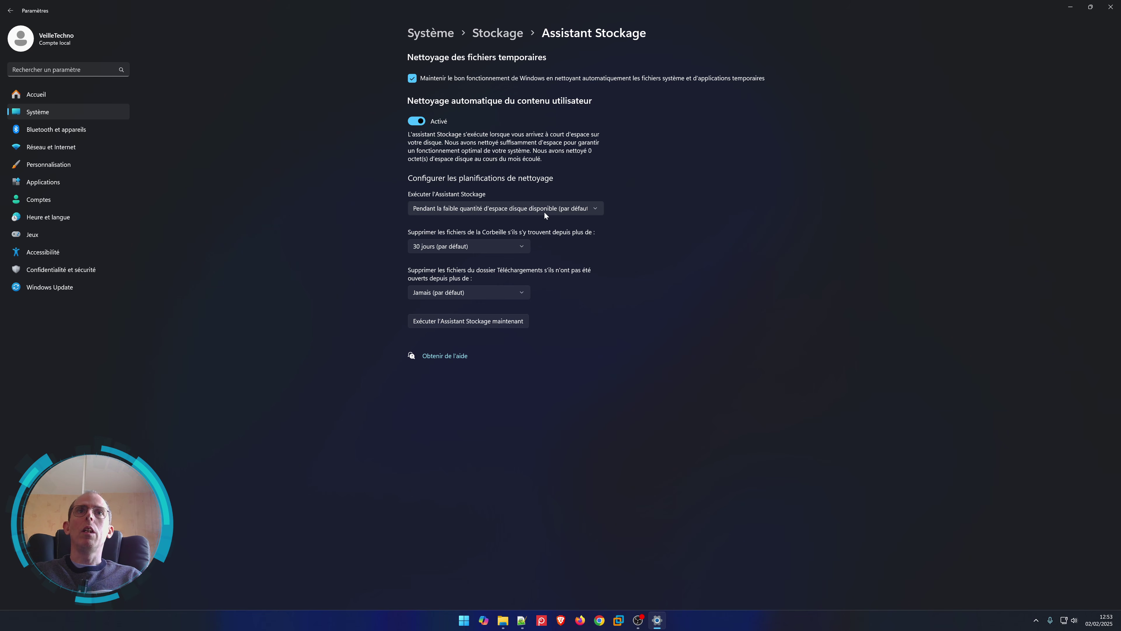
{"action": "left_click", "coordinate": [514, 209]}
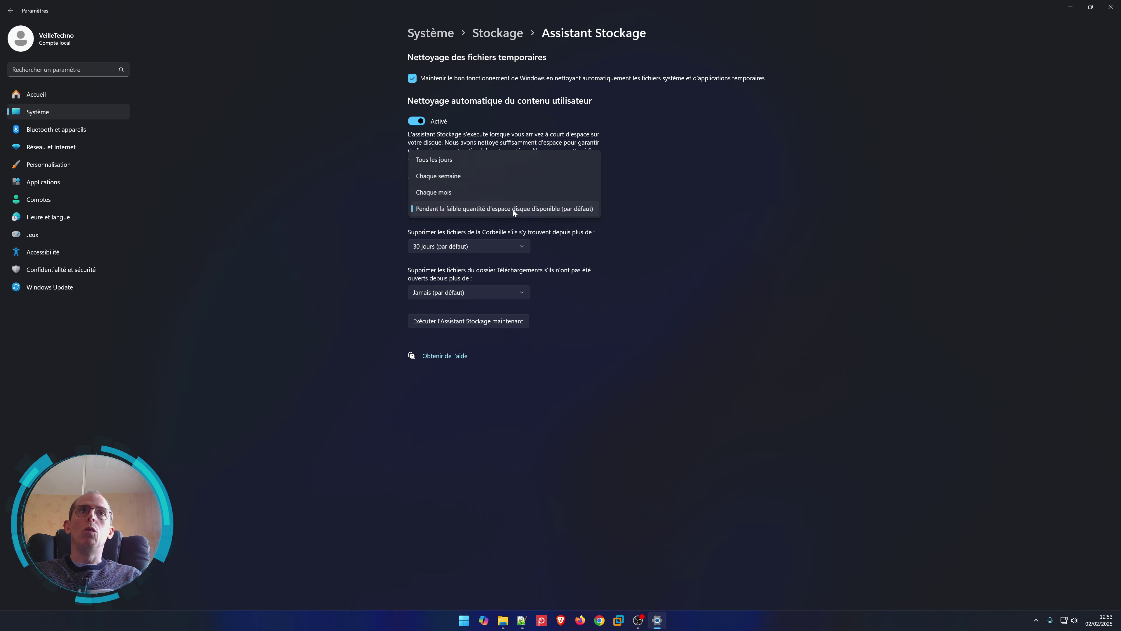
{"action": "left_click", "coordinate": [438, 176]}
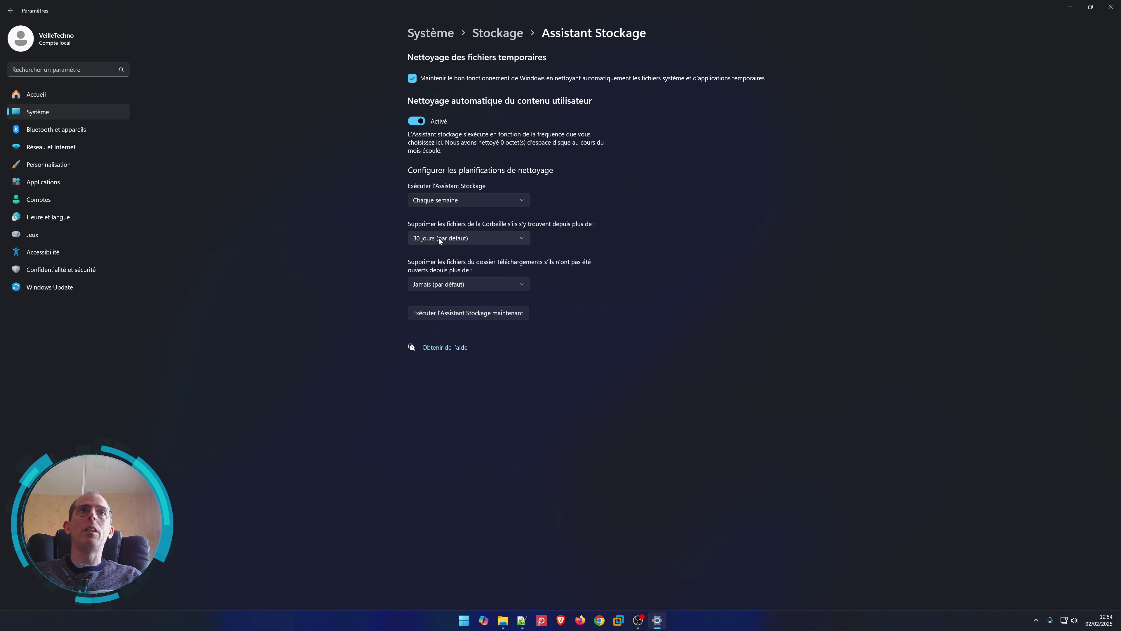
- Set the deletion of Corbeille files to Jamais and keep Jamais (par défaut) for files in the Téléchargements folder
{"action": "left_click", "coordinate": [485, 237]}
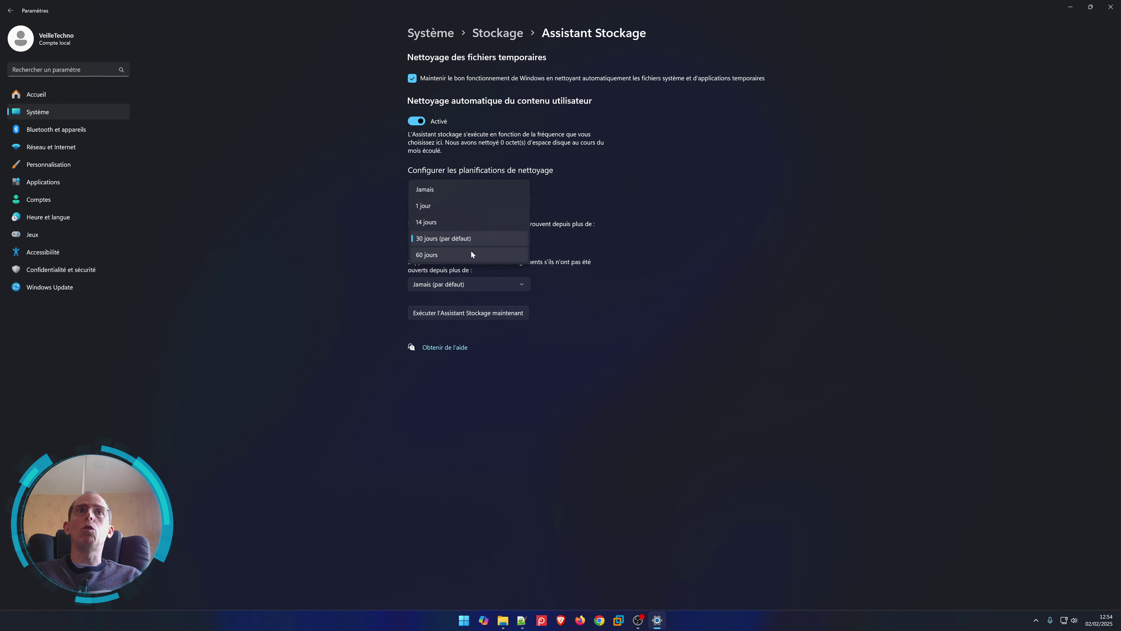
{"action": "left_click", "coordinate": [648, 196]}
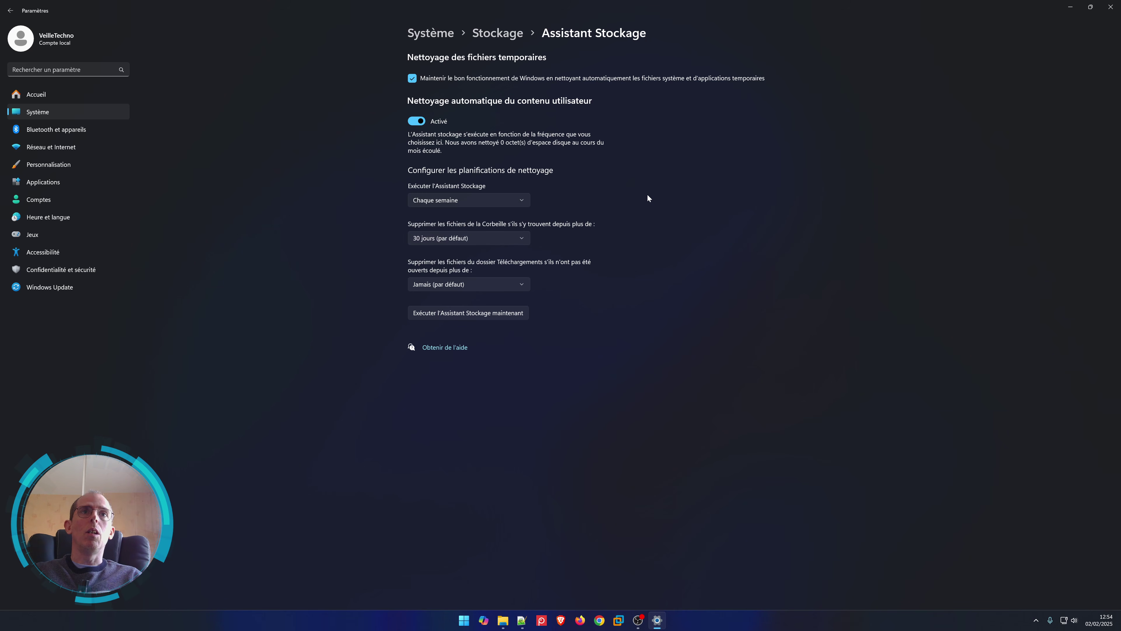
{"action": "left_click", "coordinate": [472, 239]}
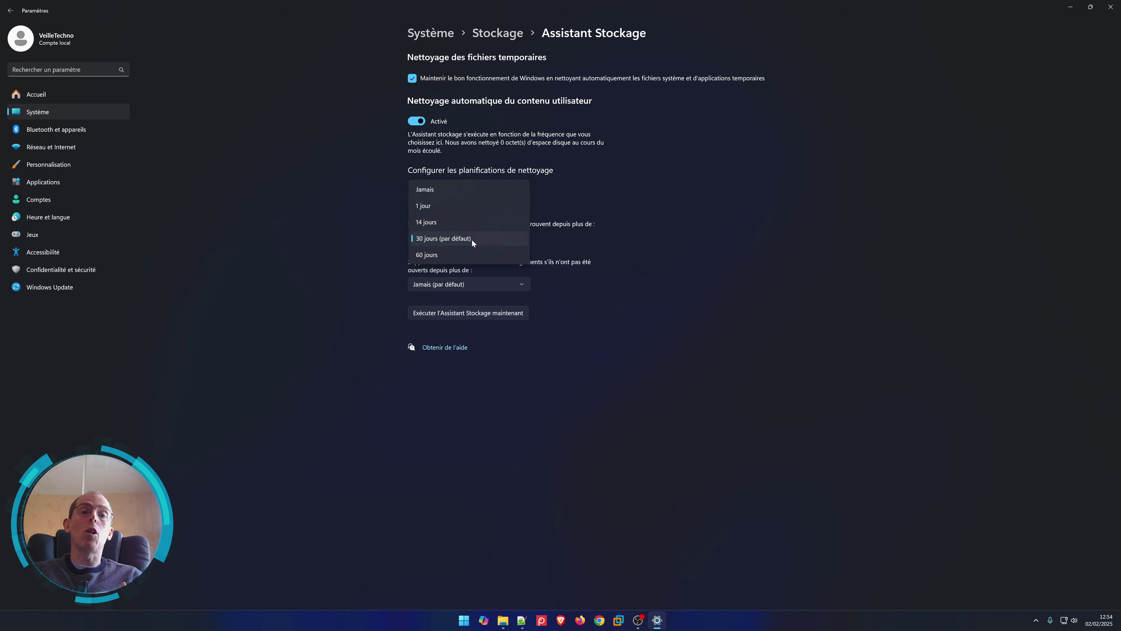
{"action": "left_click", "coordinate": [426, 189]}
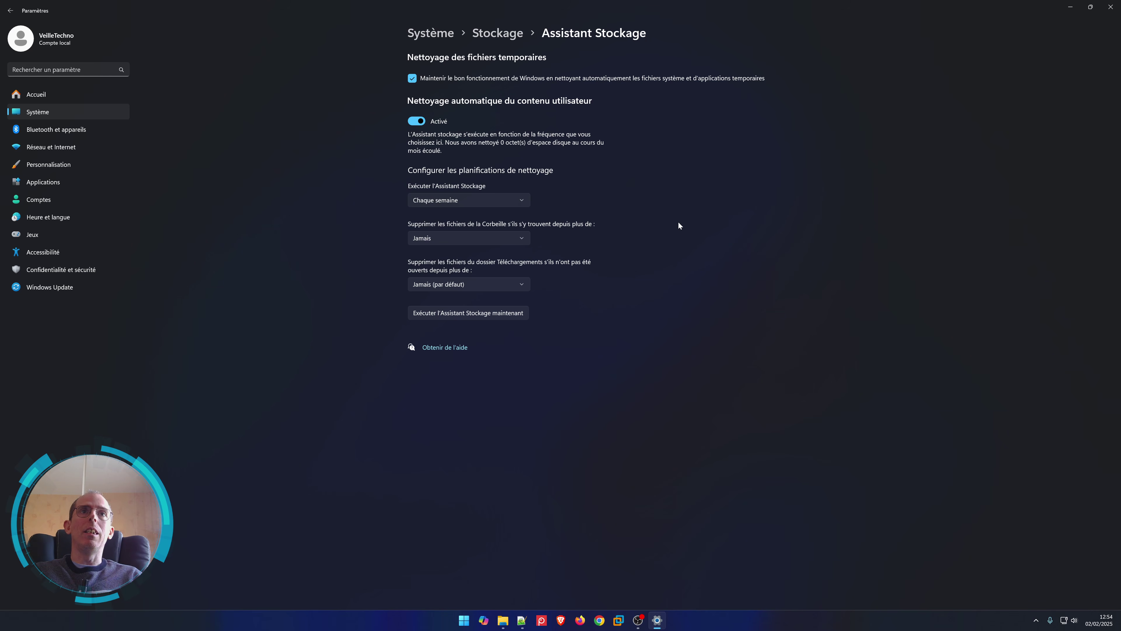
{"action": "left_click", "coordinate": [452, 285]}
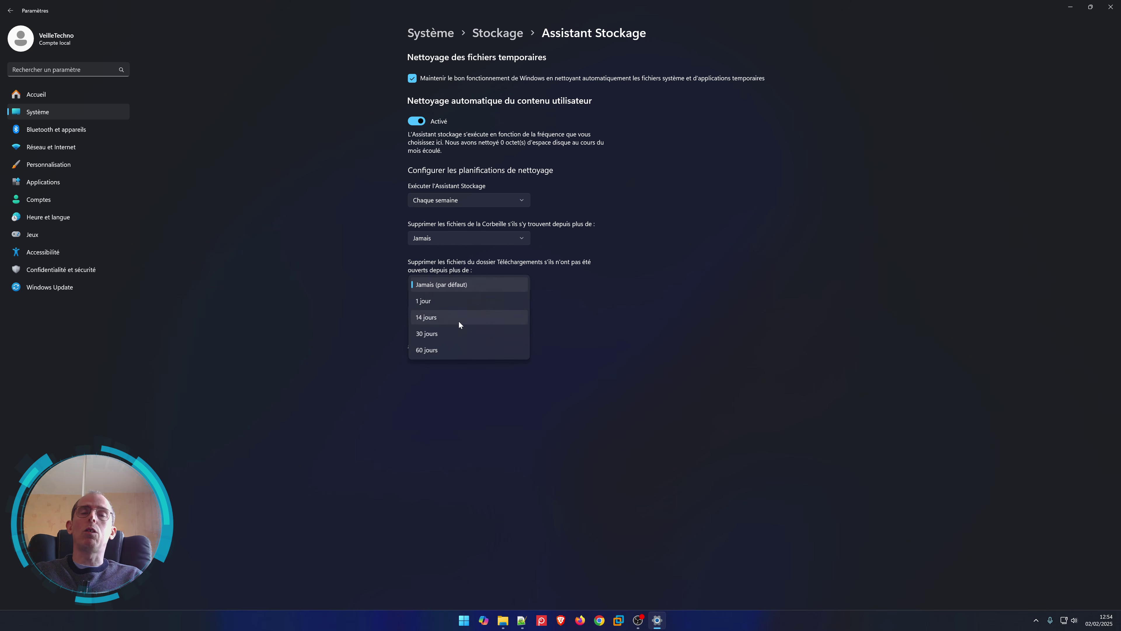
{"action": "left_click", "coordinate": [628, 304]}
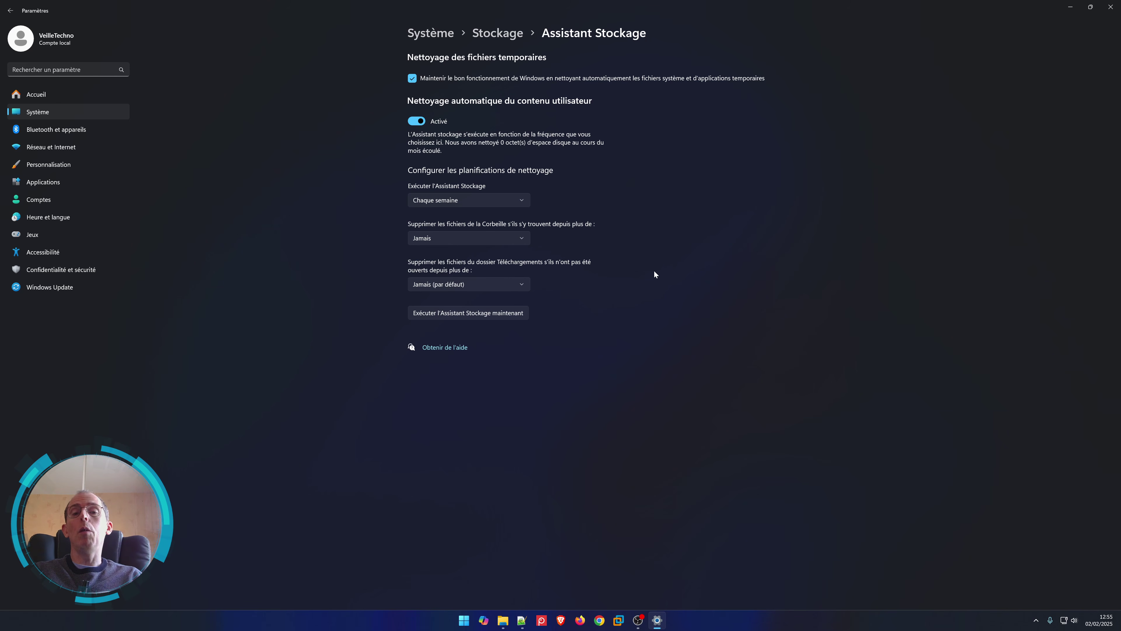
- Run Assistant Stockage immediately and close the Paramètres window once the cleanup finishes
{"action": "left_click", "coordinate": [467, 314]}
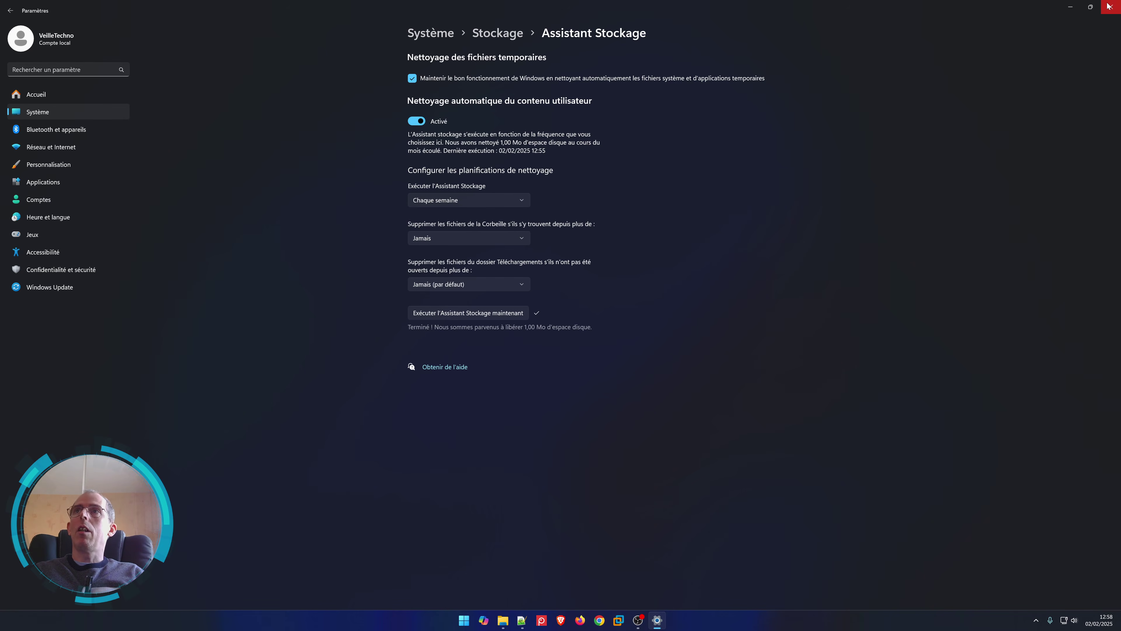
{"action": "left_click", "coordinate": [1111, 7]}
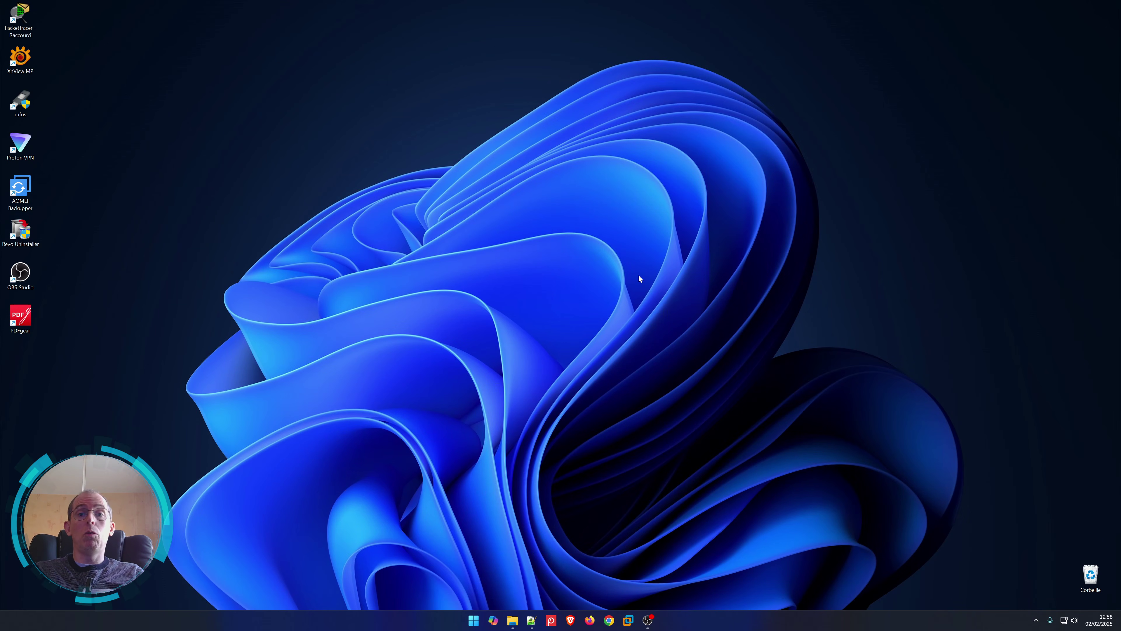